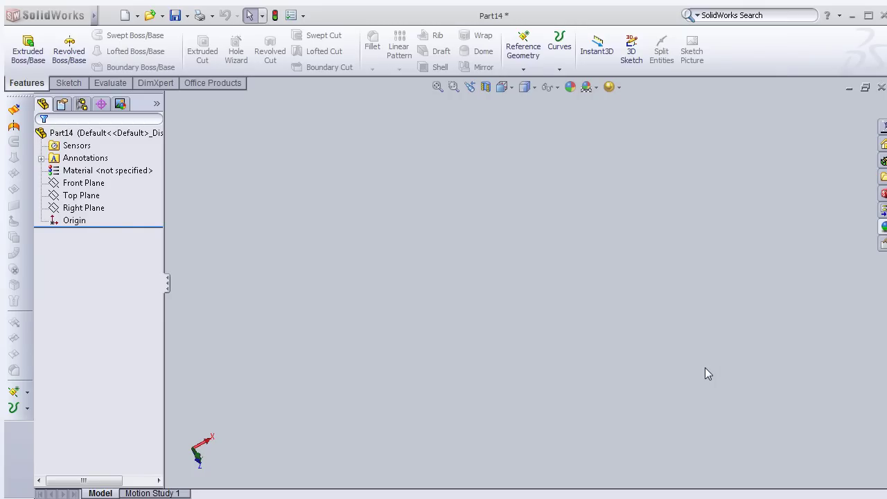
Start a sketch on the Top Plane and draw a circle centred on the origin.
click(81, 196)
ctrl+click(93, 184)
click(96, 173)
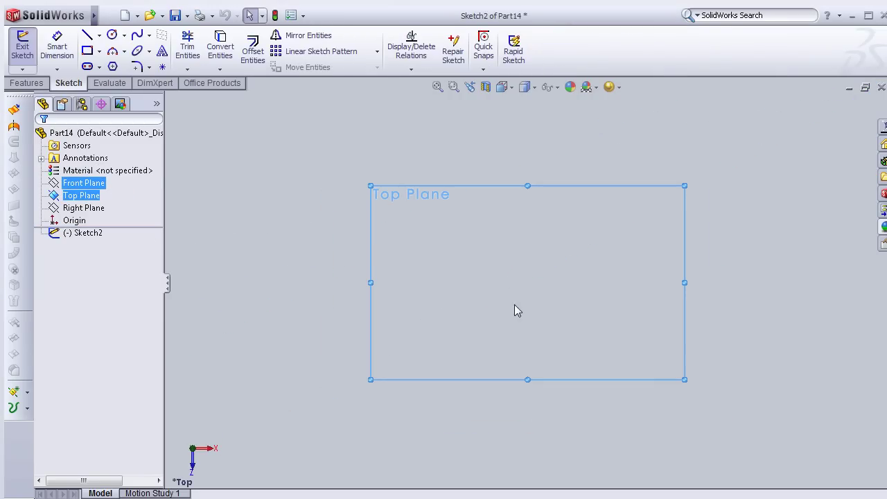
click(528, 282)
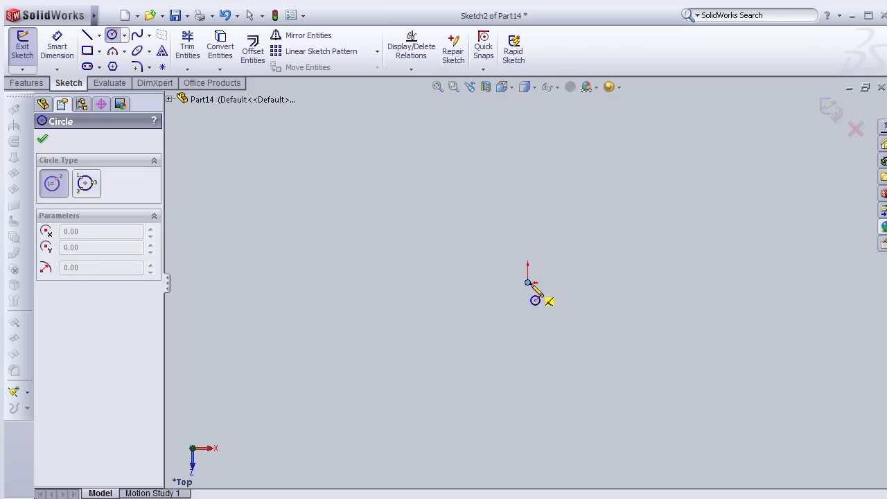
click(528, 282)
click(504, 192)
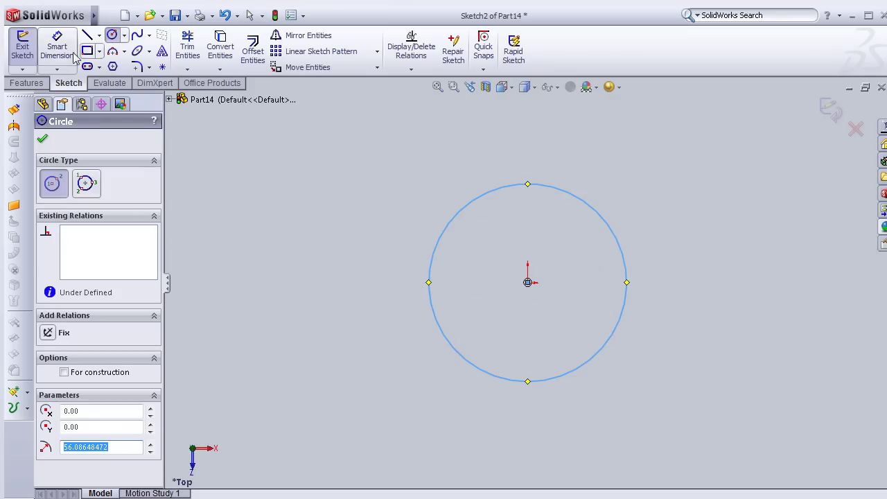
key(Escape)
Dimension the circle's diameter to 30 mm.
click(437, 226)
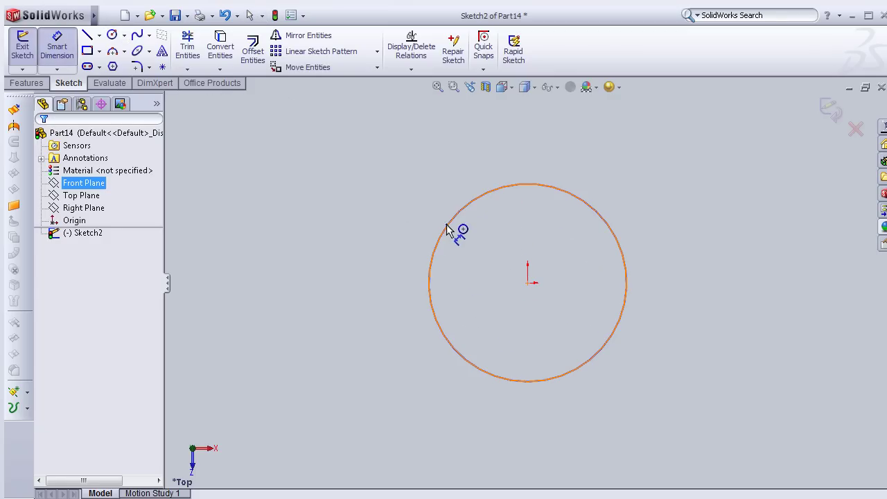
click(397, 219)
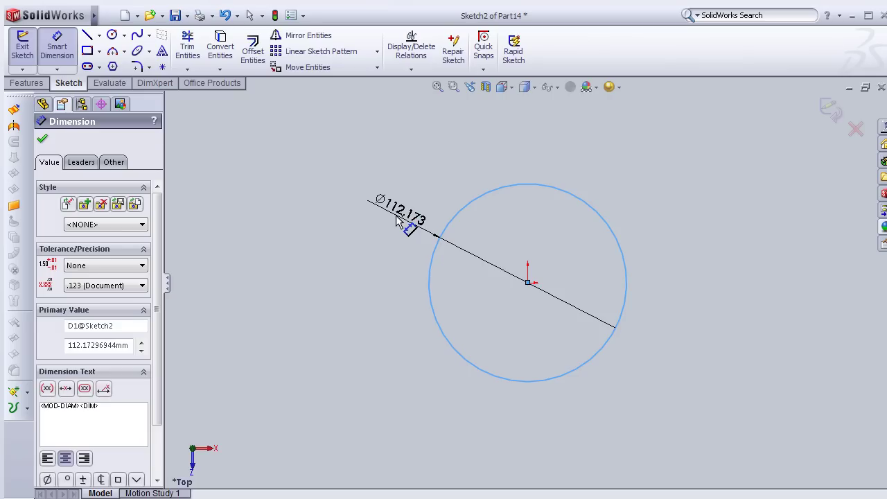
text(30)
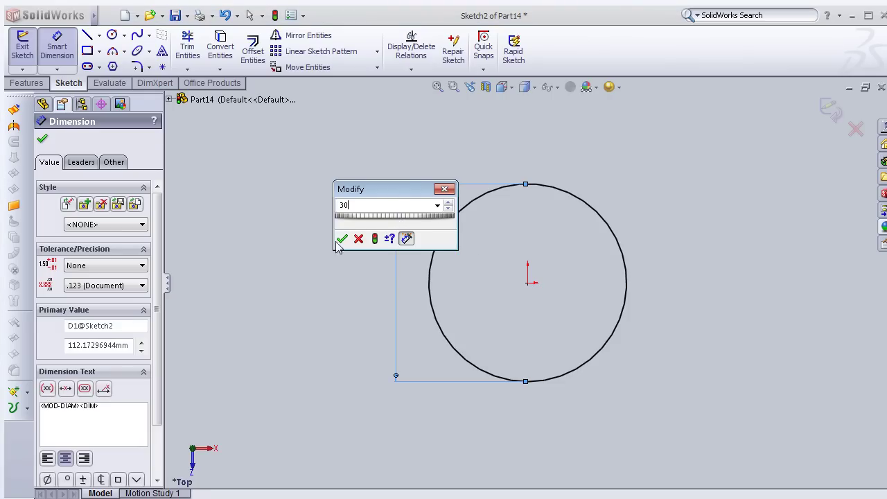
click(342, 238)
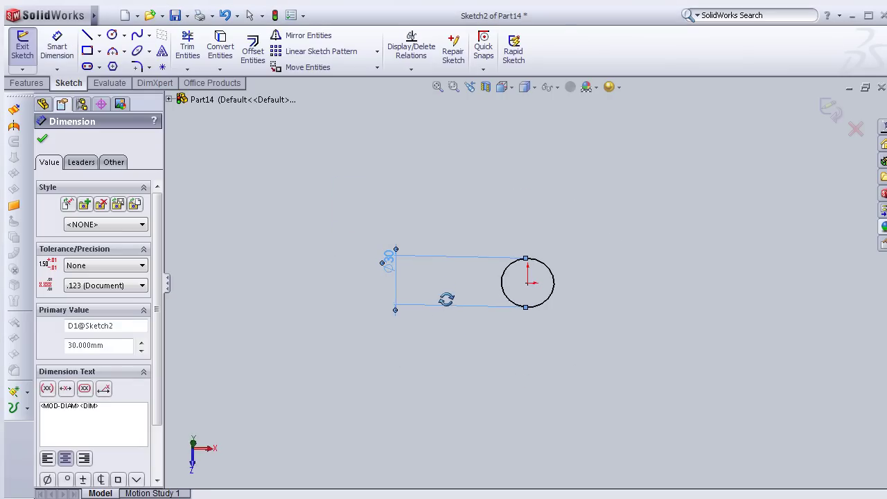
click(28, 83)
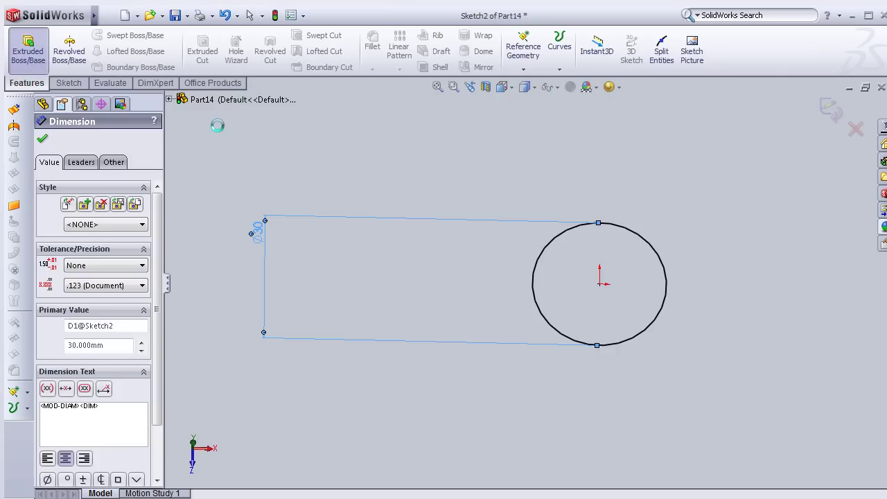
Start an Extruded Boss from the circle with a 2 mm Direction 1 depth.
click(28, 45)
text(2)
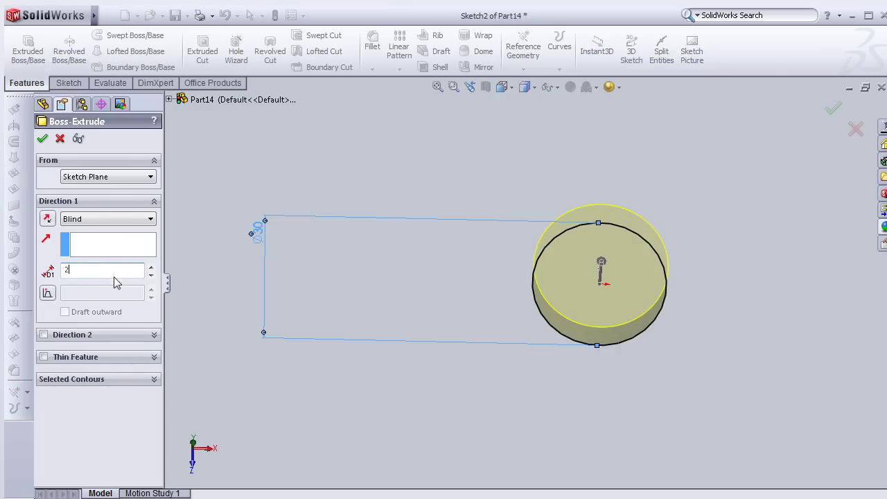
key(Return)
middle_drag(473, 375, 467, 257)
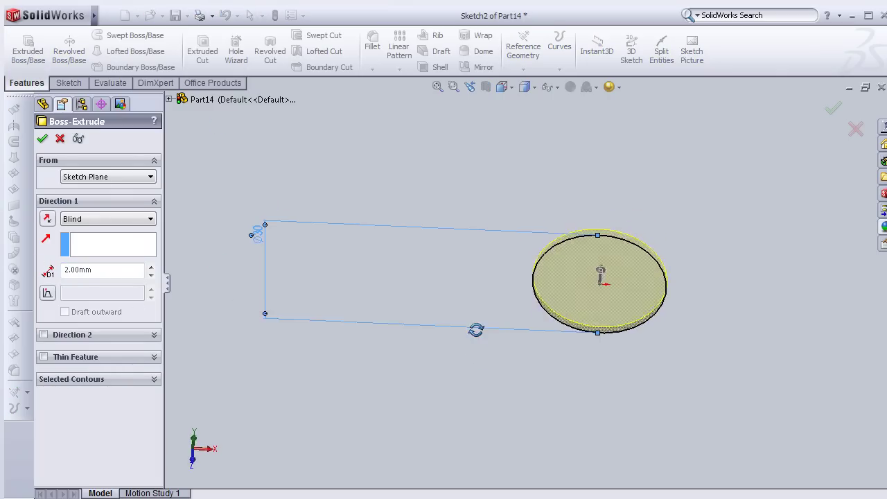
Enable Direction 2 with a 1 mm depth below the sketch plane.
click(43, 335)
text(1)
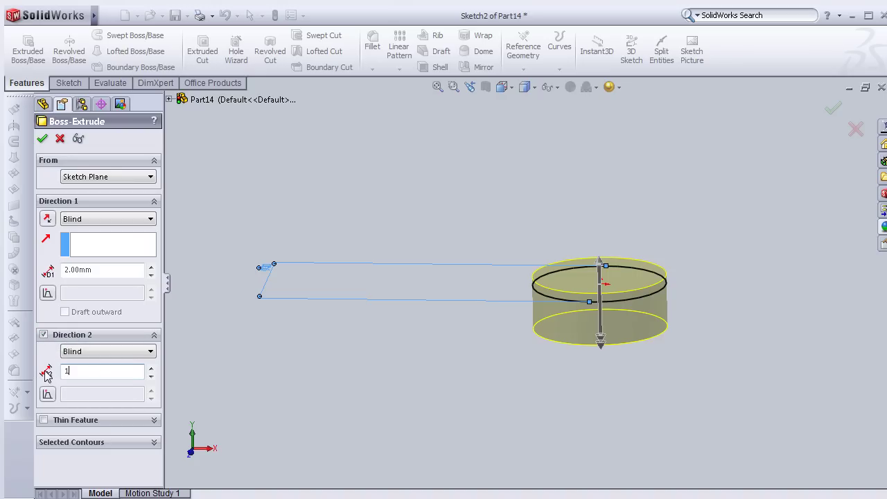
key(Return)
mouse_move(448, 352)
middle_down()
mouse_move(447, 301)
mouse_move(439, 318)
middle_up()
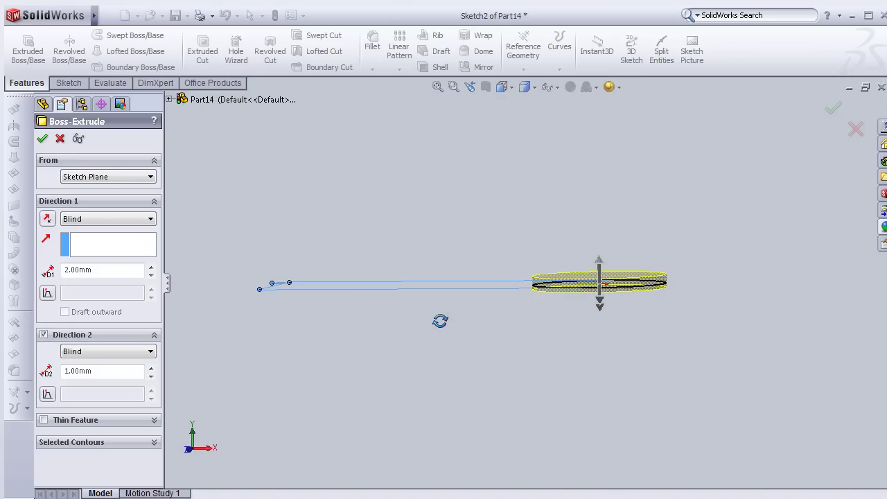
Add a 70° draft to the Direction 2 side of the extrusion.
drag(68, 374, 60, 374)
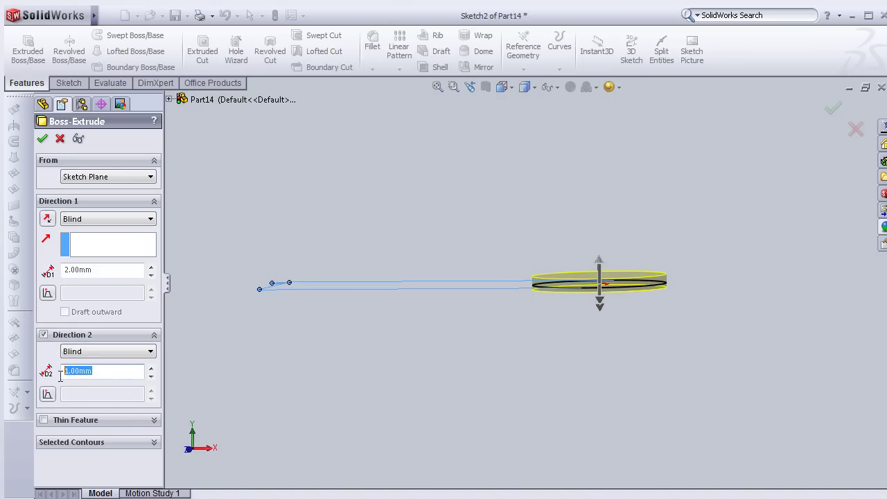
click(47, 394)
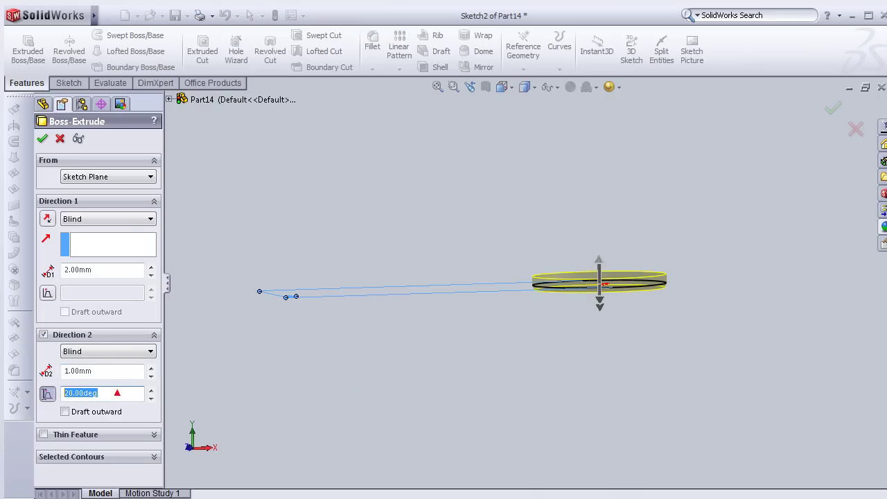
text(70)
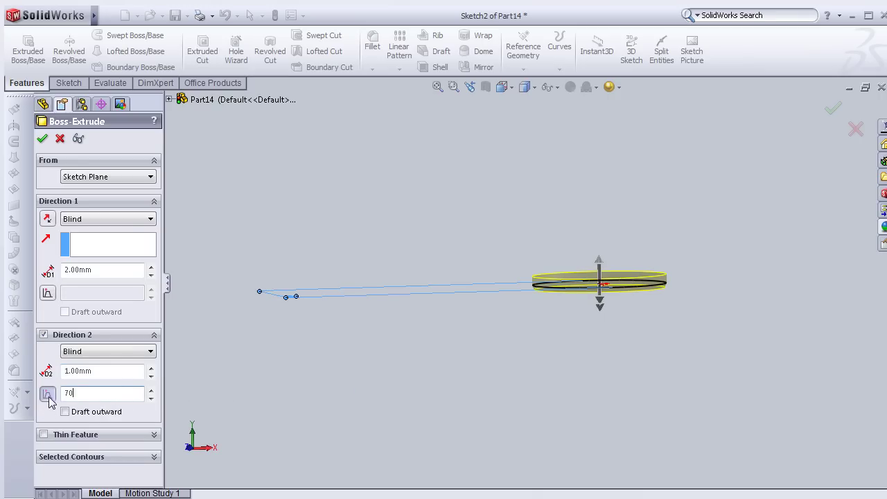
click(48, 395)
click(41, 394)
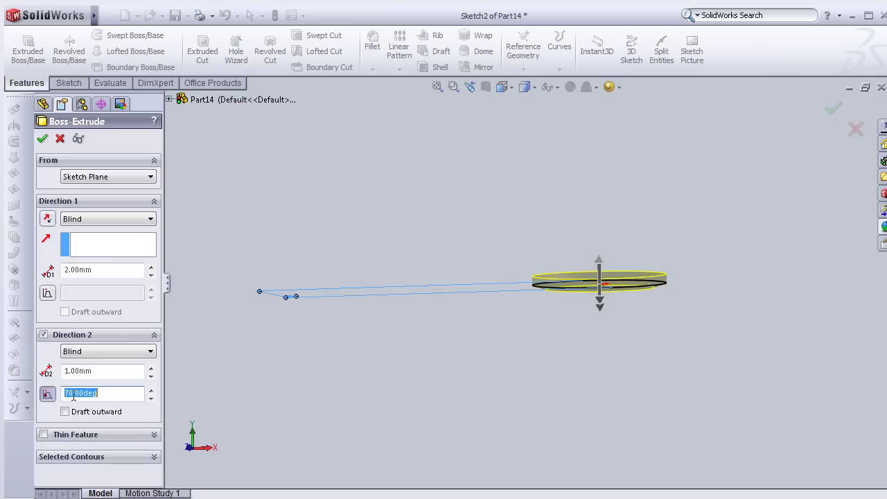
middle_drag(499, 350, 488, 248)
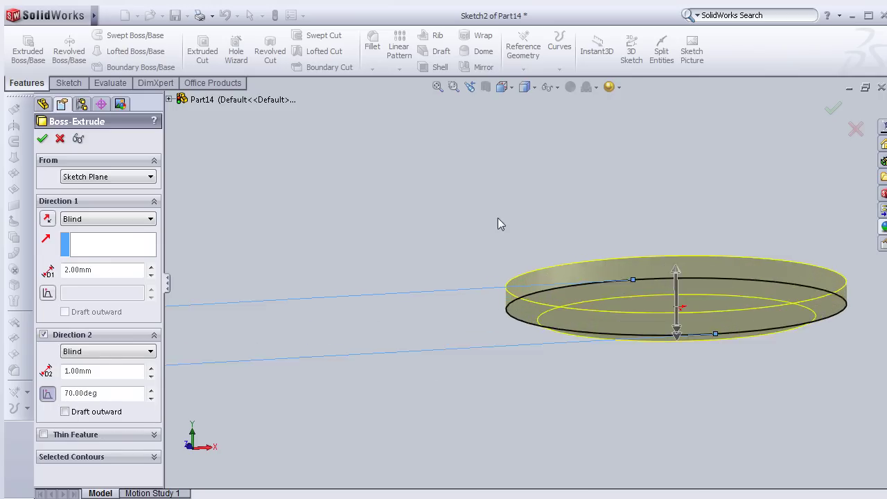
Try Direction 2 draft angles of 80° and then 85°.
drag(97, 393, 16, 395)
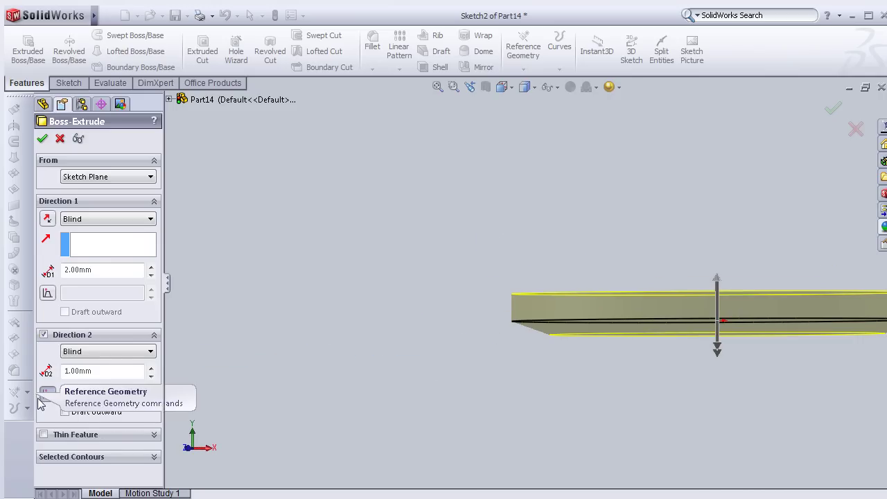
text(80)
key(Return)
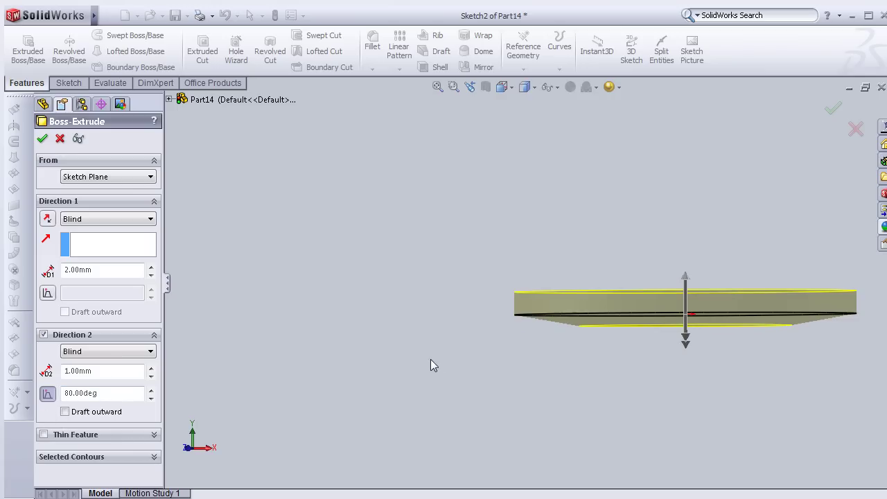
drag(115, 396, 40, 394)
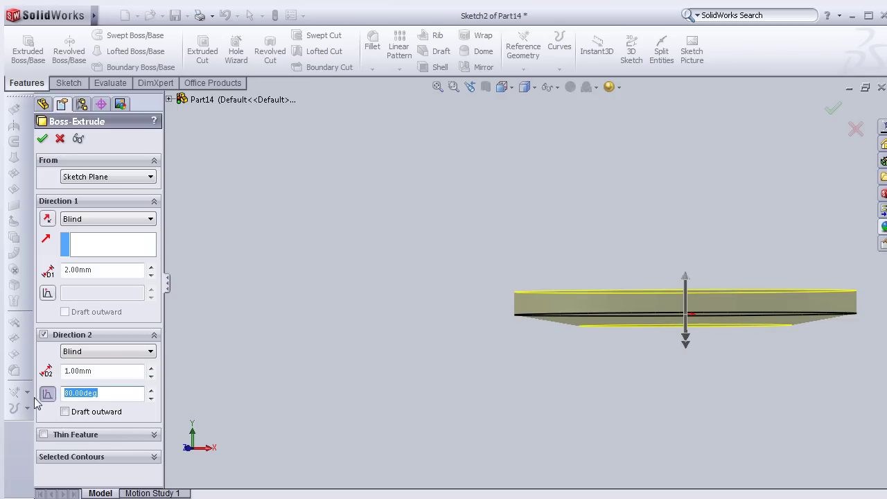
text(85)
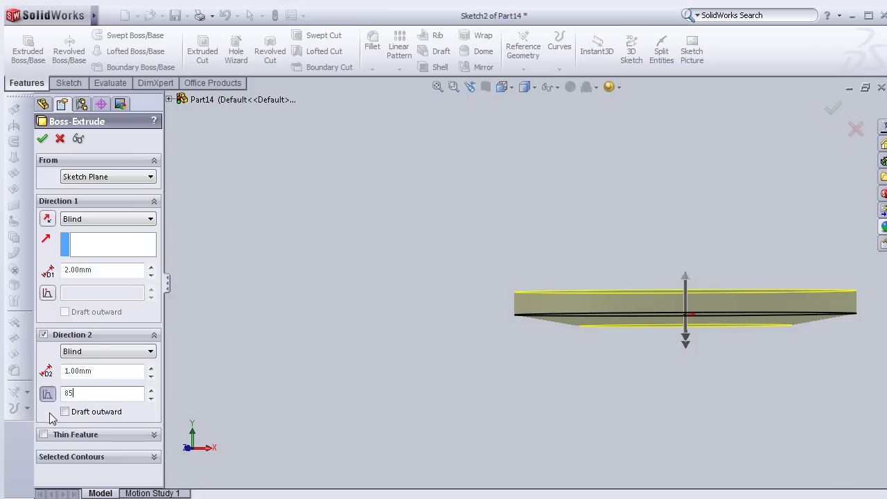
key(Return)
Set the Direction 2 draft to 81° and accept Boss-Extrude1.
middle_drag(533, 380, 489, 343)
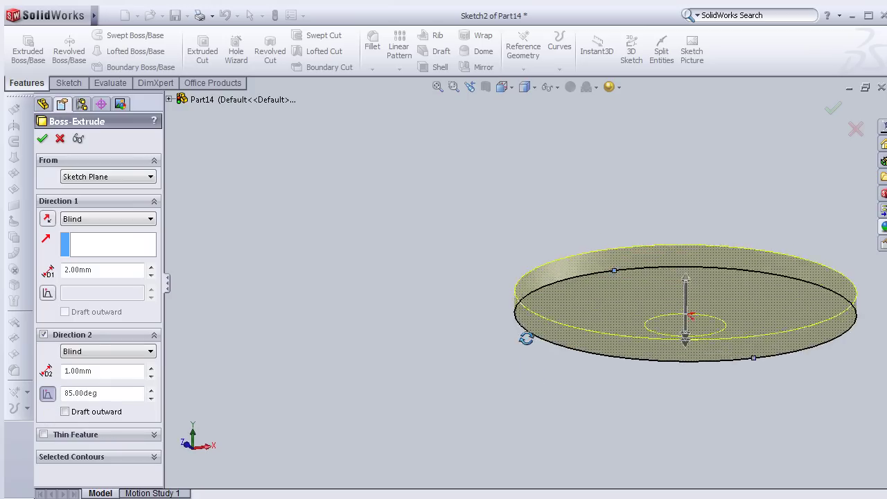
drag(128, 393, 63, 395)
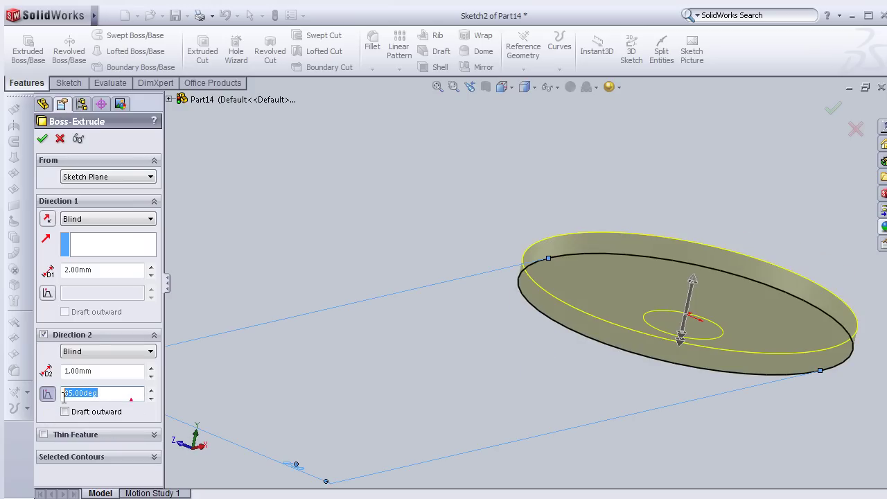
text(1)
key(Return)
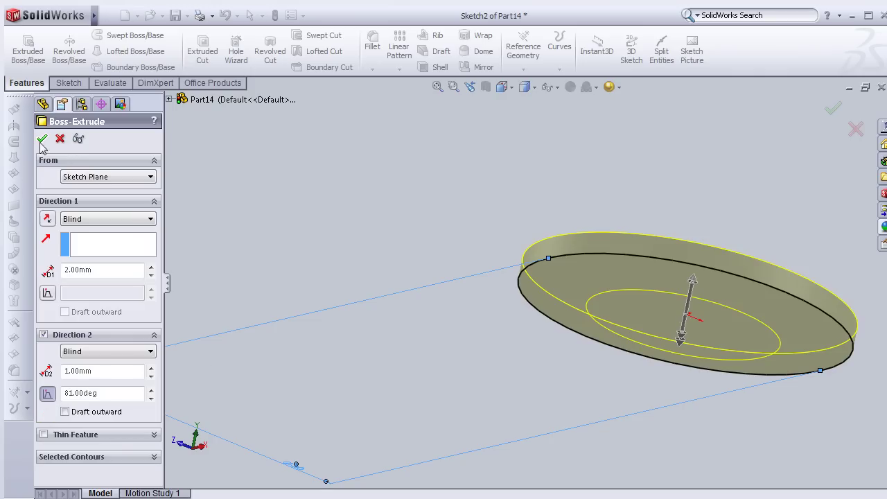
click(41, 140)
mouse_move(539, 219)
middle_down()
mouse_move(491, 266)
mouse_move(501, 364)
middle_up()
Start a sketch on the disc's top face viewed Normal To.
click(684, 316)
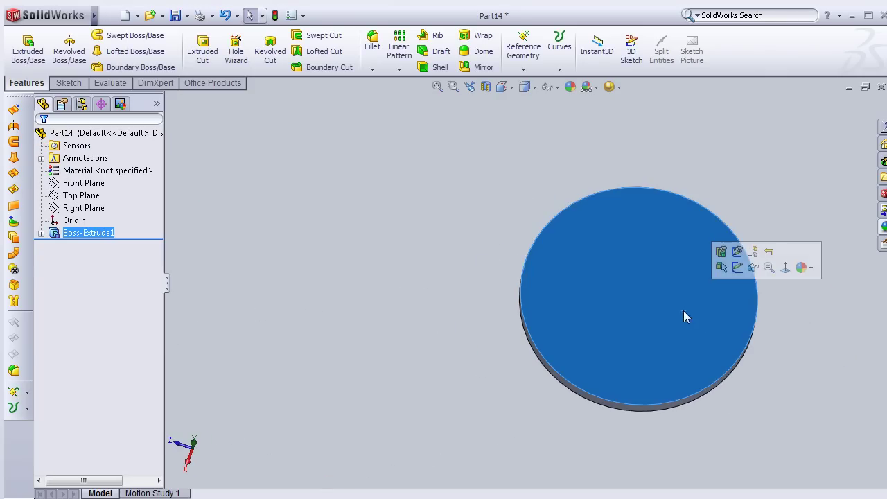
click(737, 268)
key(space)
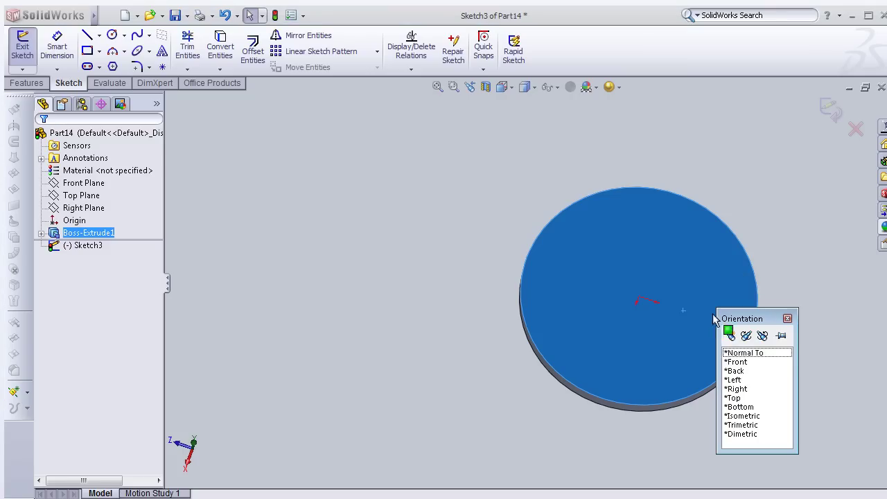
click(736, 353)
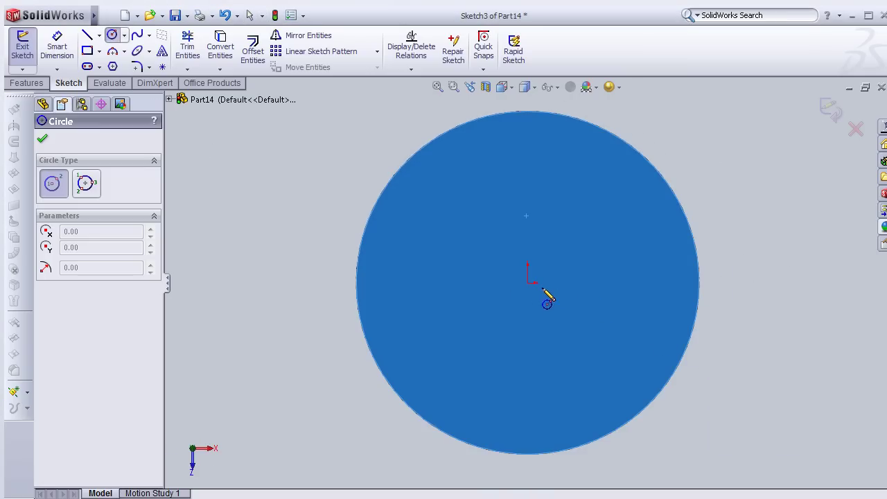
Draw a circle centred on the origin and pick it for dimensioning.
click(528, 282)
click(508, 196)
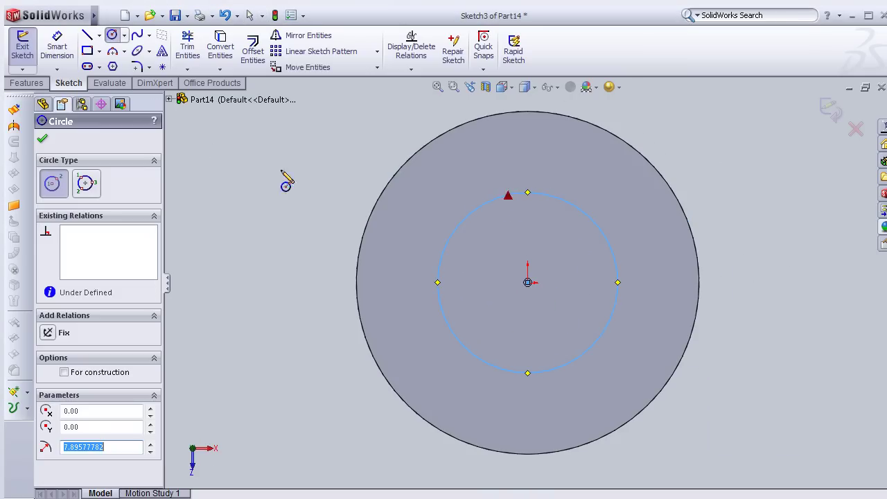
click(45, 47)
click(441, 253)
Dimension the circle's diameter to 20 mm.
click(320, 253)
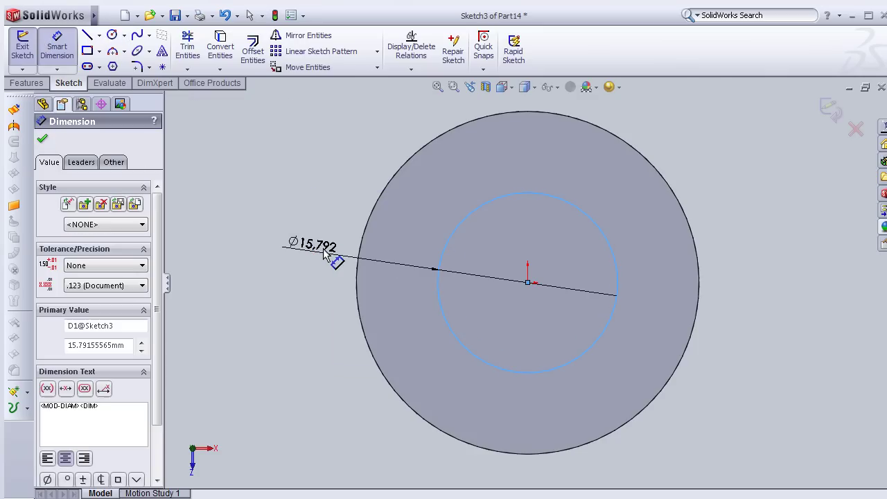
click(323, 254)
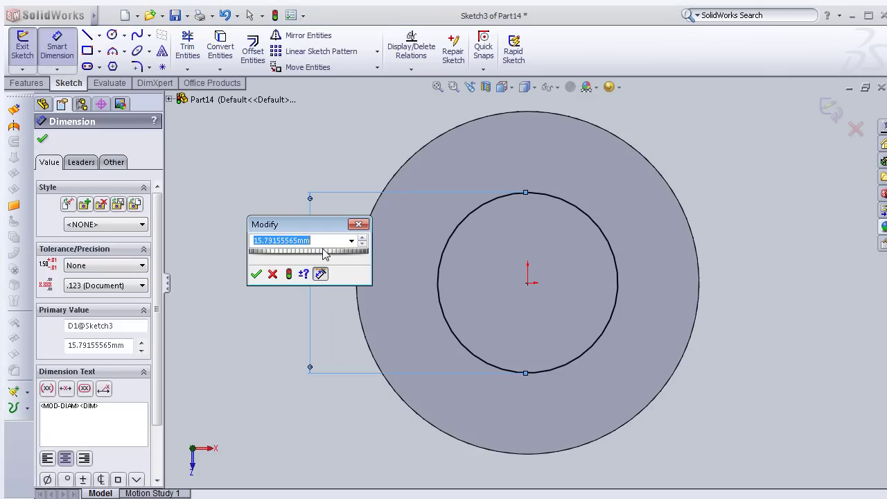
text(20)
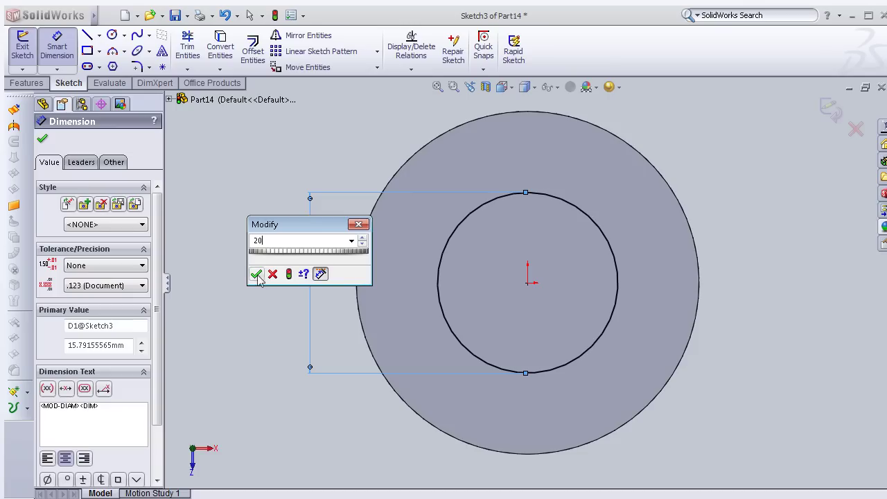
click(256, 274)
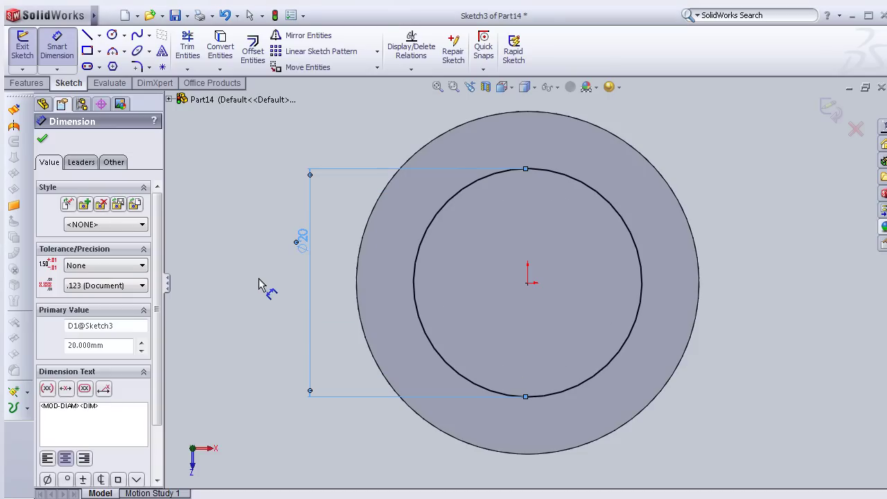
middle_drag(249, 295, 266, 301)
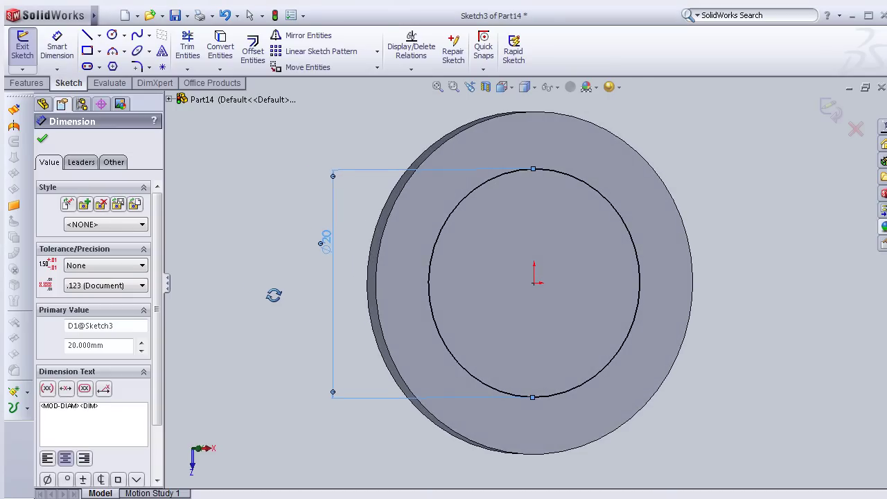
key(Escape)
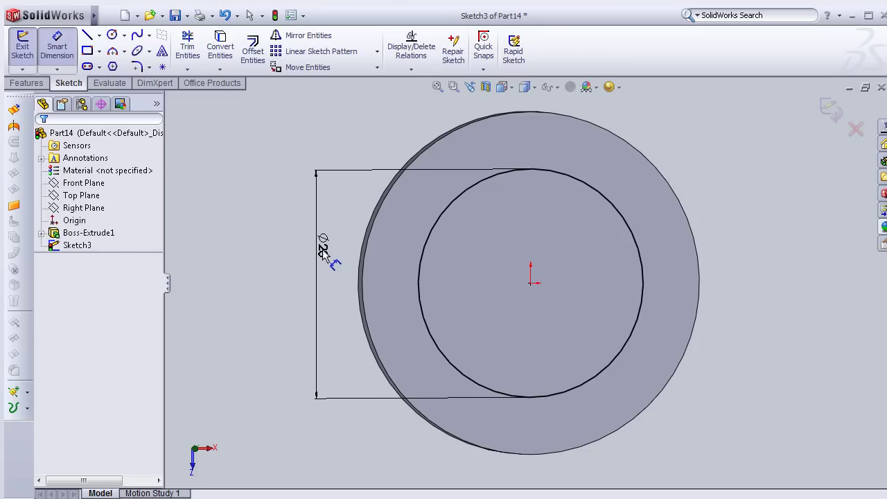
Change the diameter dimension from 20 to 17 mm and exit the sketch.
click(323, 244)
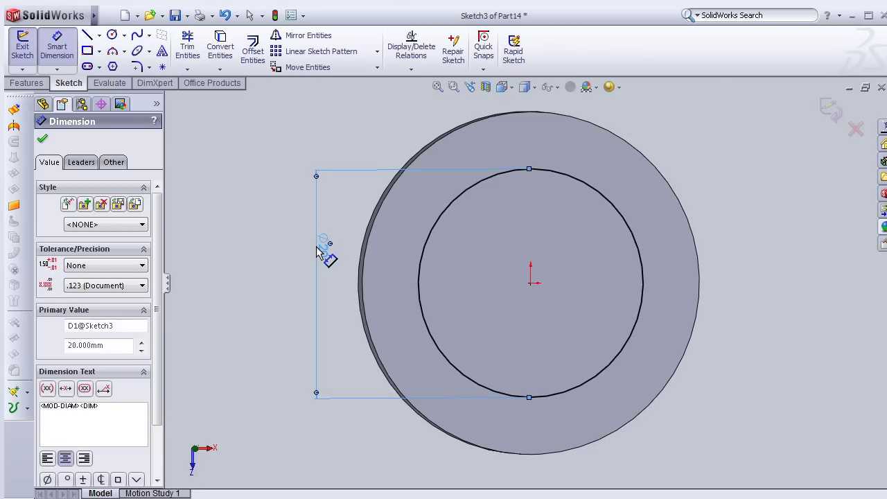
double_click(316, 251)
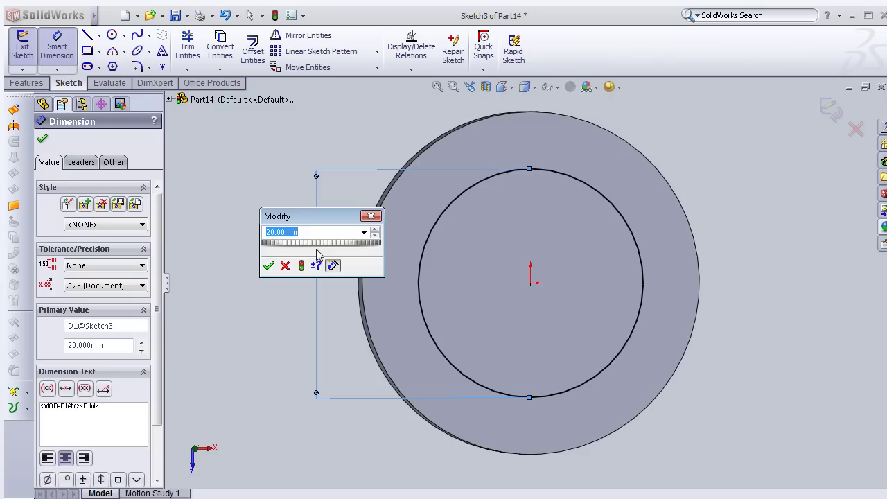
text(1)
click(268, 266)
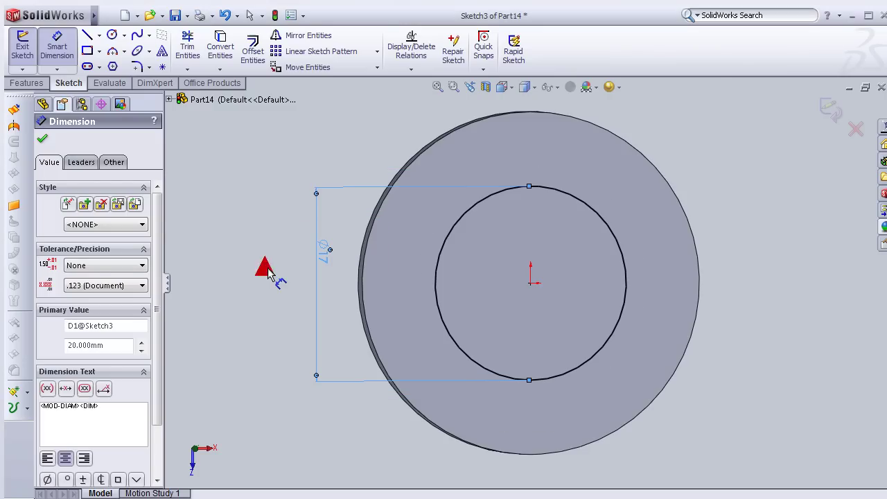
click(42, 141)
mouse_move(287, 250)
middle_down()
mouse_move(561, 363)
mouse_move(561, 332)
middle_up()
click(25, 81)
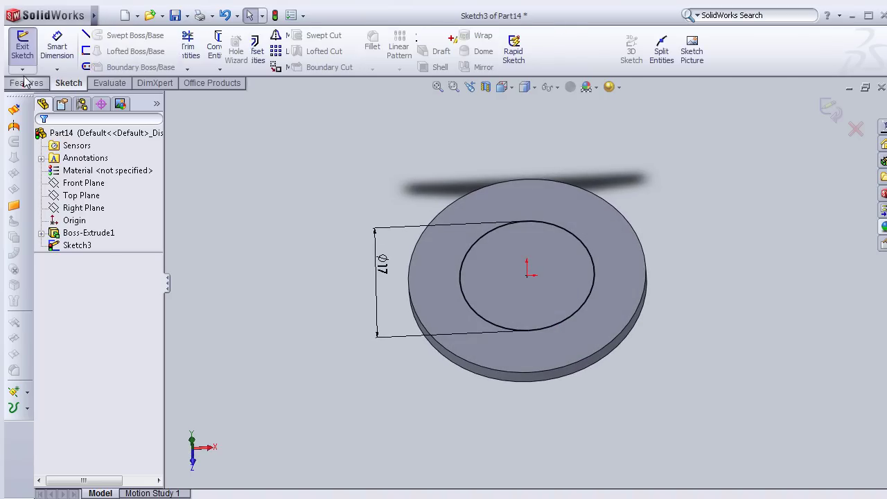
click(25, 82)
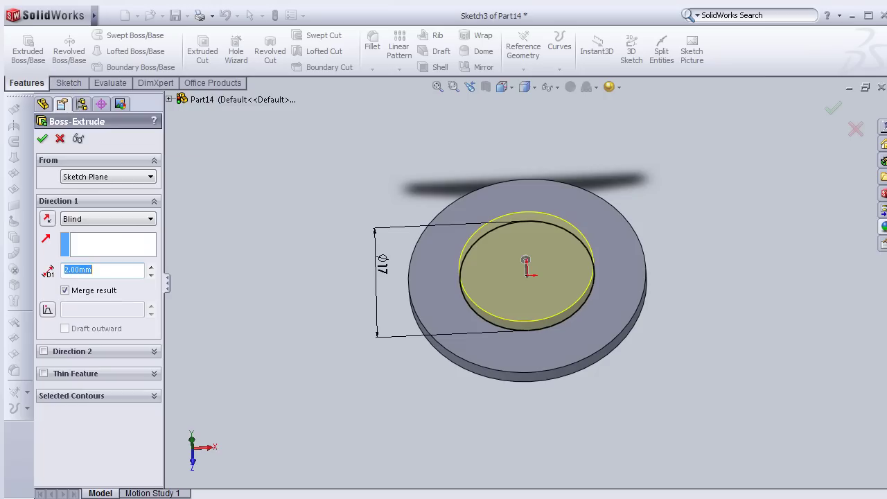
Create Cut-Extrude1, cutting the 17 mm circle 1.5 mm deep into the disc.
click(856, 129)
click(216, 64)
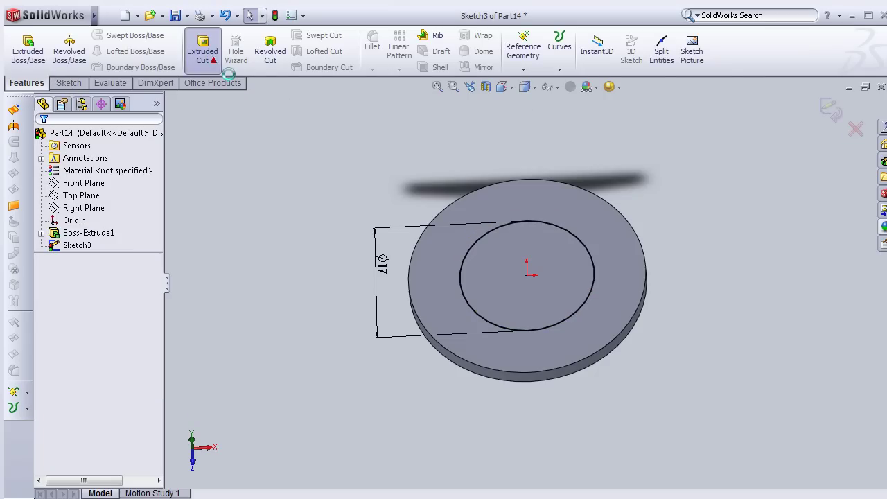
middle_drag(286, 192, 313, 220)
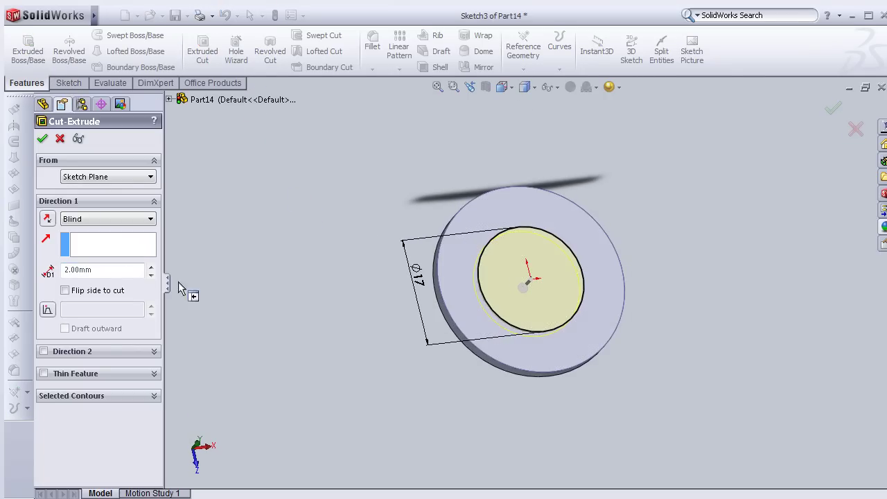
double_click(115, 272)
text(1)
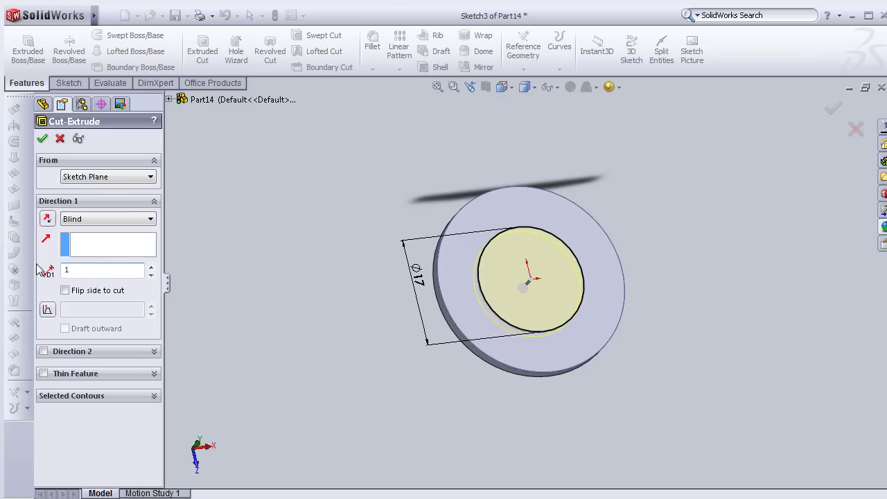
key(Return)
click(42, 139)
mouse_move(691, 251)
middle_down()
mouse_move(674, 188)
mouse_move(560, 350)
middle_up()
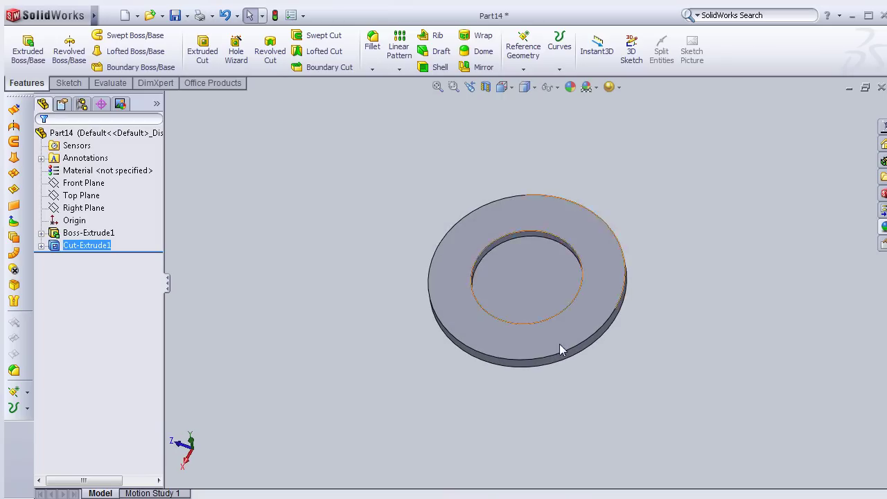
Fillet the ring's top face with a 1 mm radius.
click(372, 42)
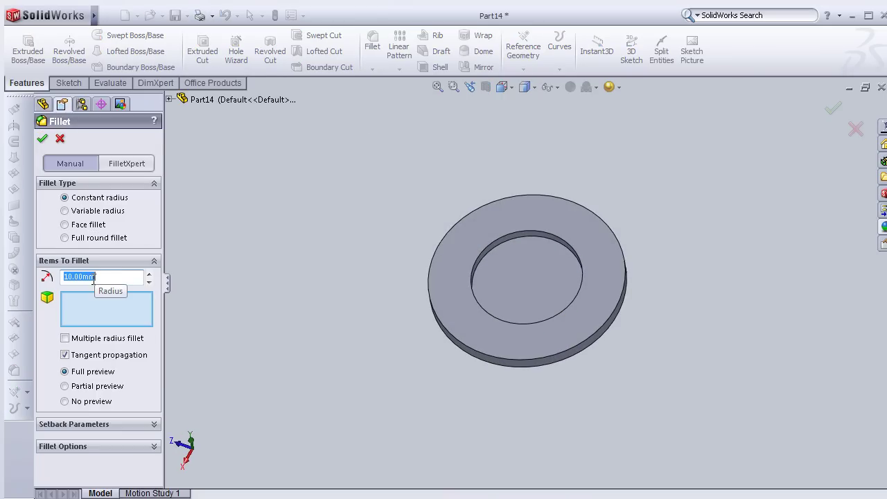
text(1)
click(446, 302)
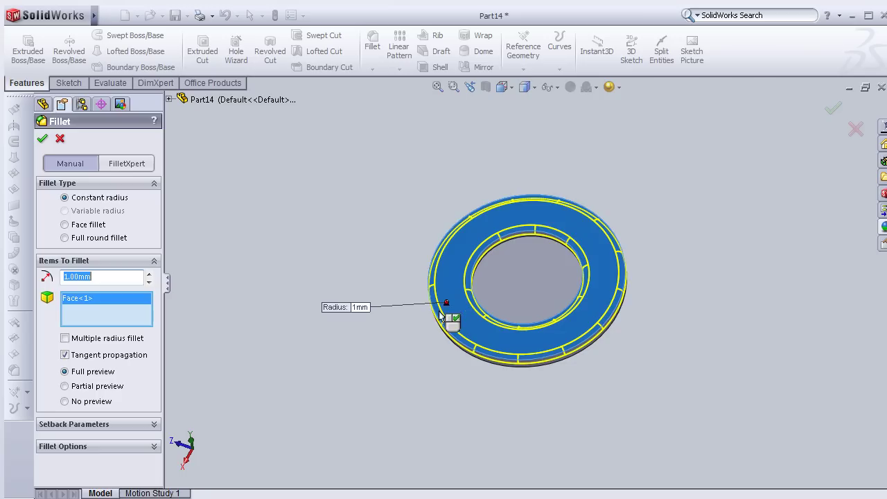
mouse_move(426, 366)
middle_down()
mouse_move(426, 245)
mouse_move(412, 214)
mouse_move(402, 256)
mouse_move(396, 210)
mouse_move(411, 133)
middle_up()
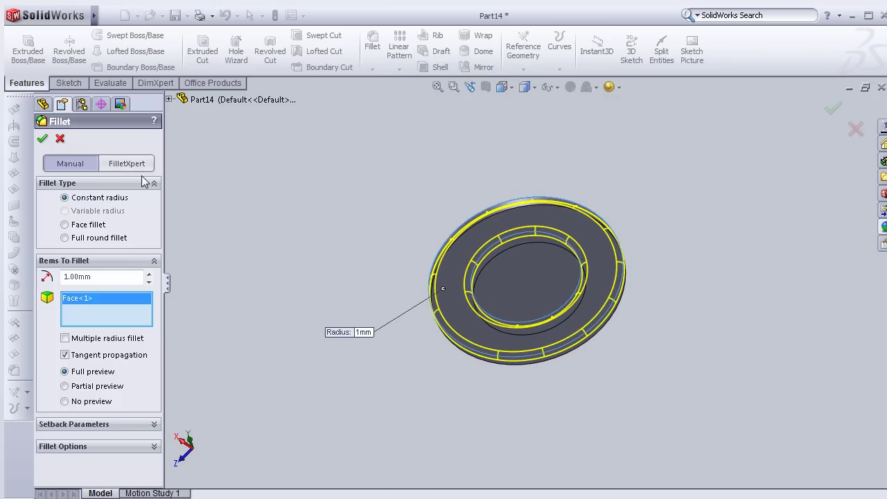
click(41, 143)
mouse_move(476, 157)
middle_down()
mouse_move(496, 457)
mouse_move(456, 453)
mouse_move(392, 390)
mouse_move(331, 349)
middle_up()
Add Fillet2 with a 110 mm radius on a circular back edge.
click(373, 41)
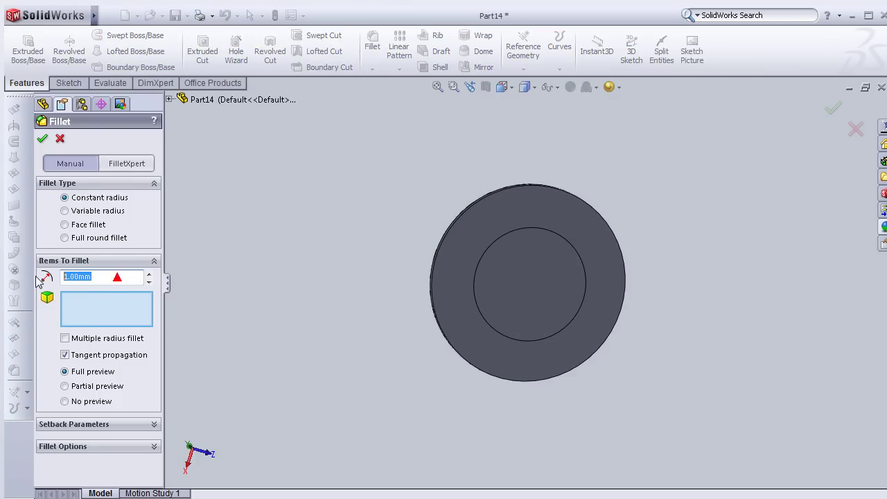
click(102, 276)
text(50)
key(Return)
click(502, 235)
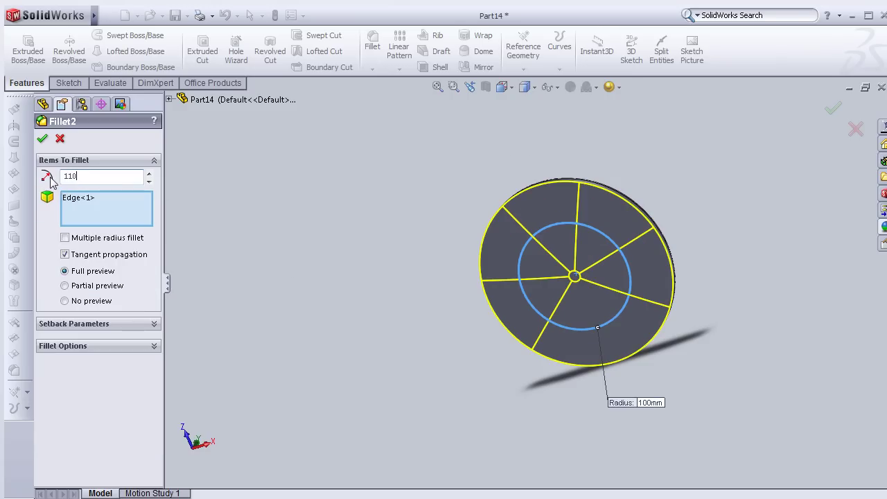
key(Return)
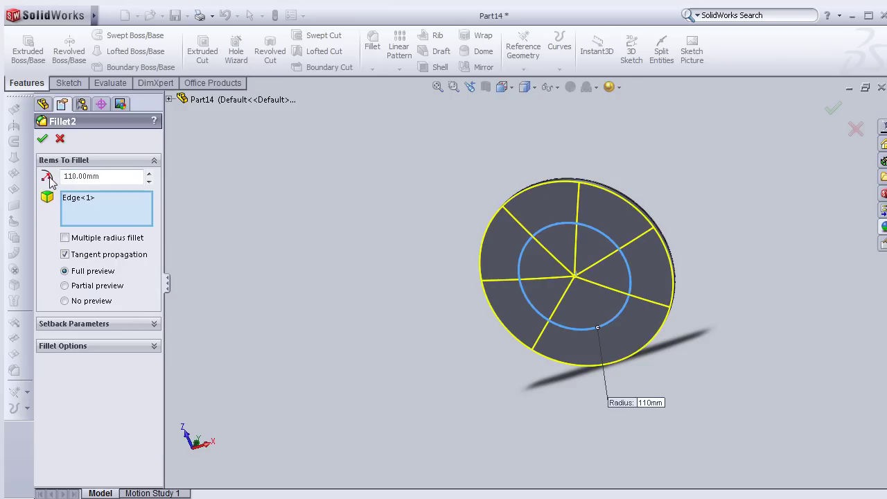
click(42, 138)
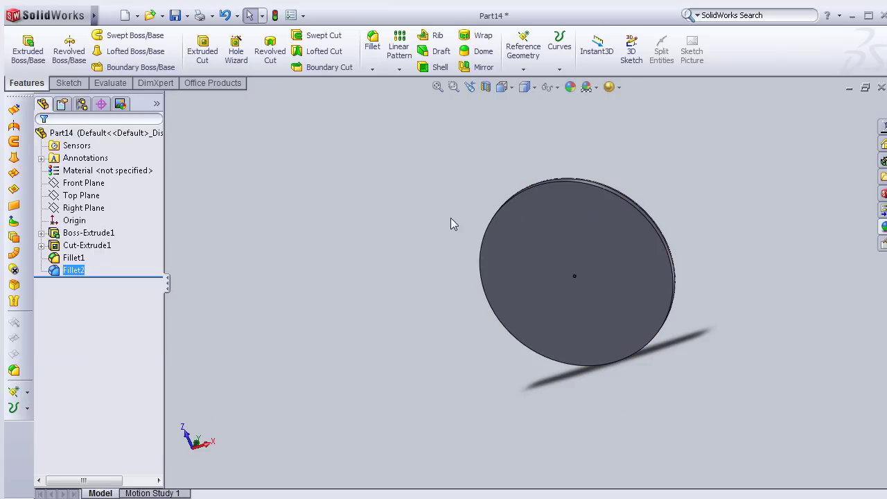
Add Fillet3 of 0.5 mm radius to the disc's top outer rim edge.
click(14, 205)
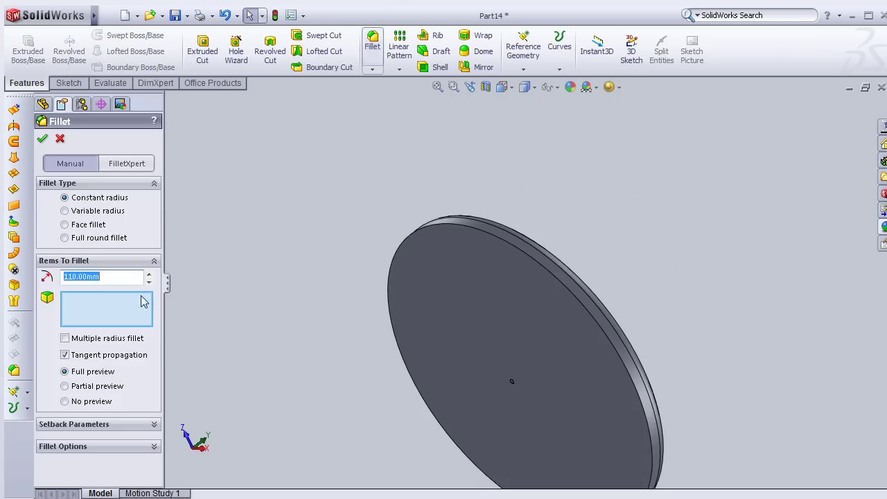
text(0.5)
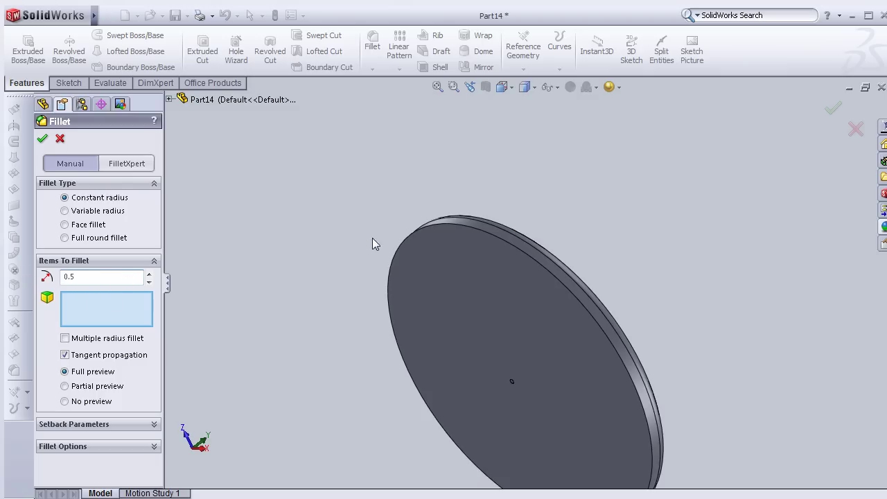
click(443, 228)
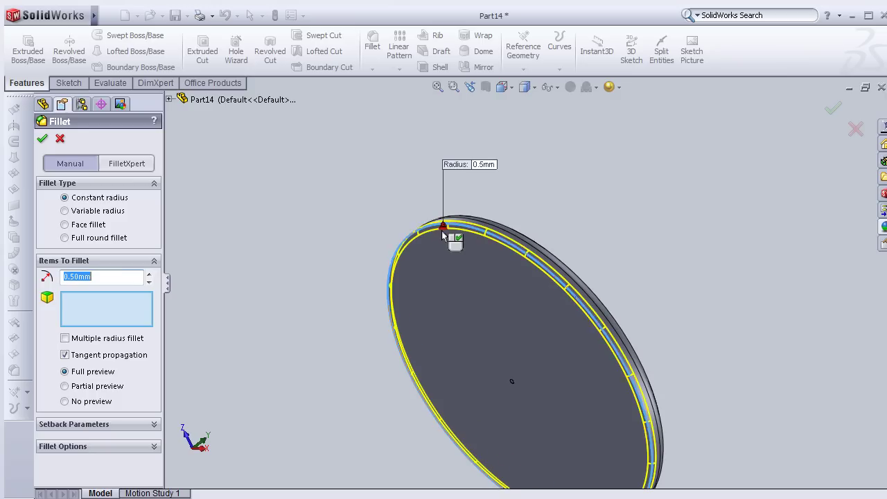
click(42, 139)
mouse_move(534, 203)
middle_down()
mouse_move(563, 205)
mouse_move(475, 317)
middle_up()
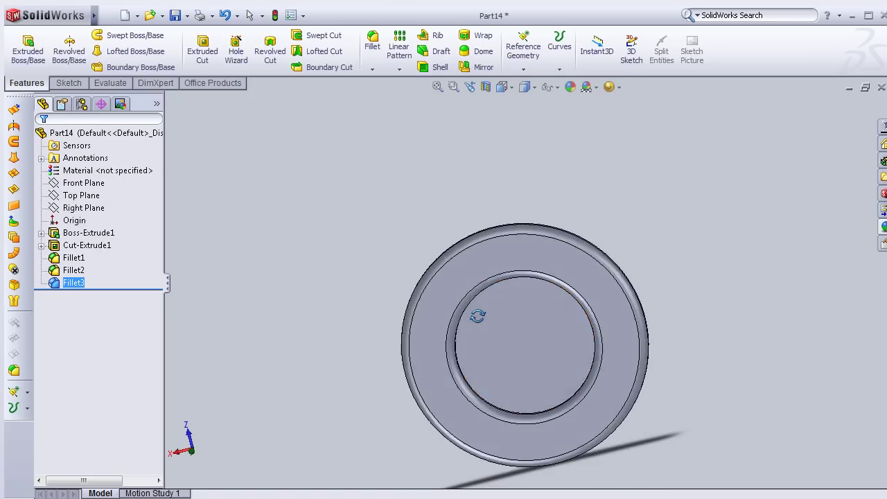
Sketch on the recessed face, viewed Normal To, and draw a small circle above the origin.
click(537, 346)
click(590, 303)
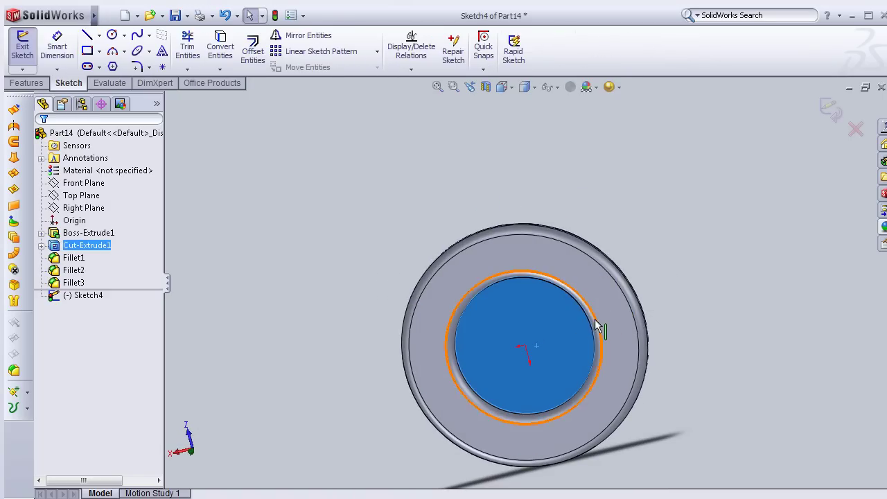
key(space)
double_click(615, 388)
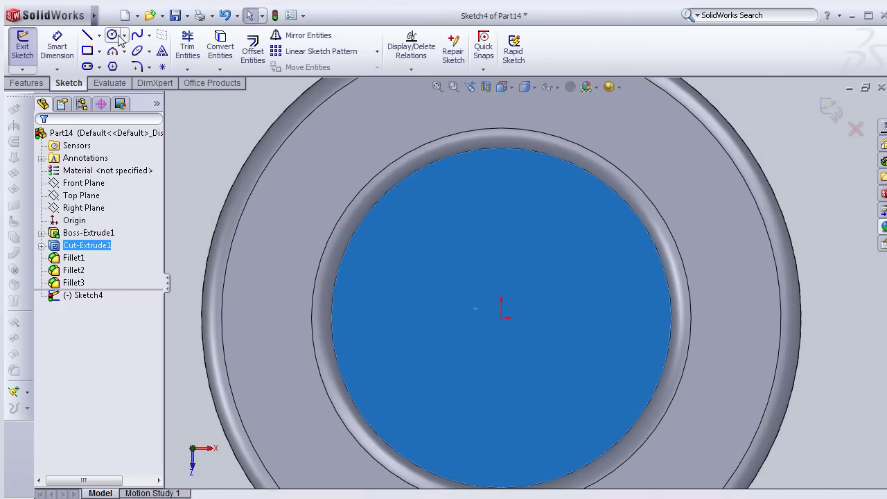
click(112, 34)
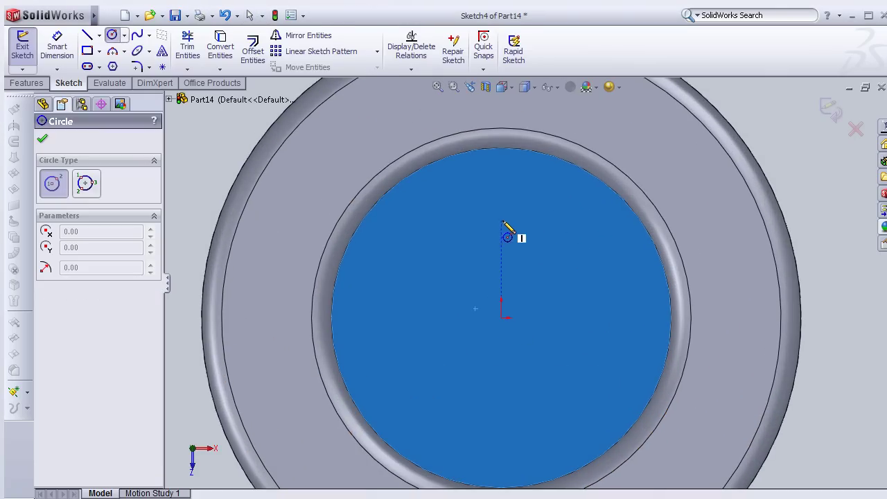
click(501, 248)
click(504, 229)
Dimension the circle to 2.5 mm diameter with its centre 4 mm above the origin.
right_drag(503, 244, 510, 222)
click(479, 237)
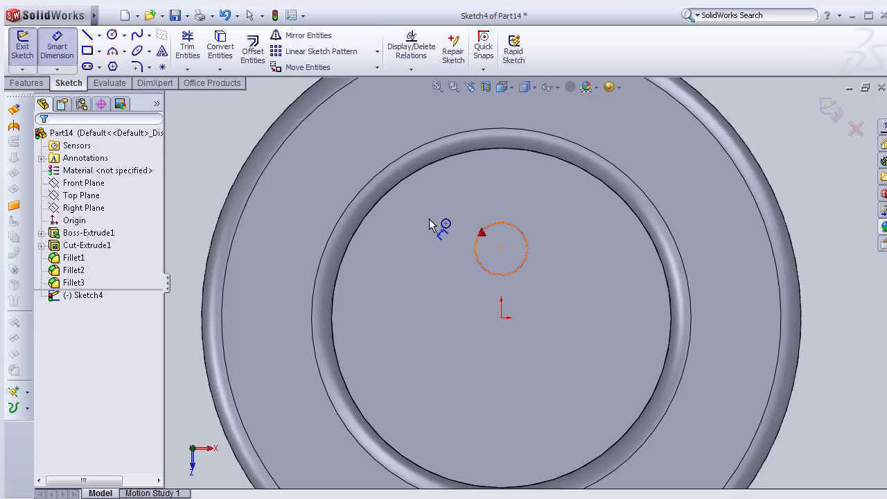
click(435, 229)
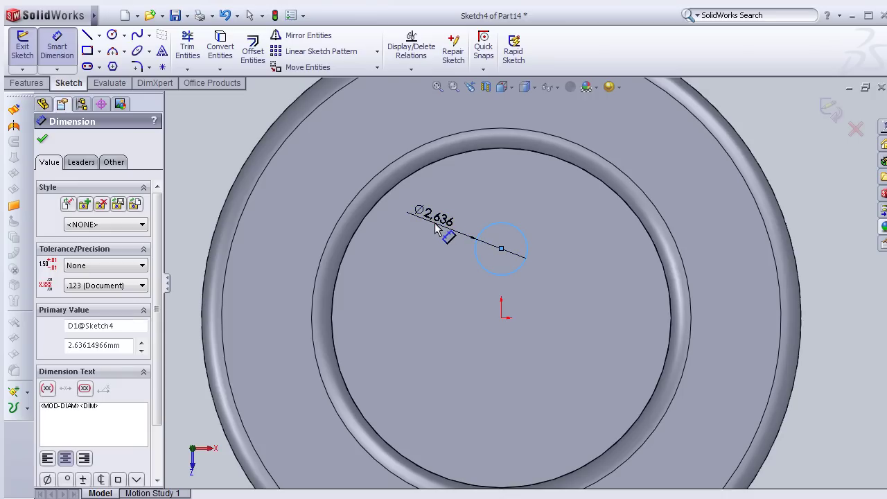
text(2.)
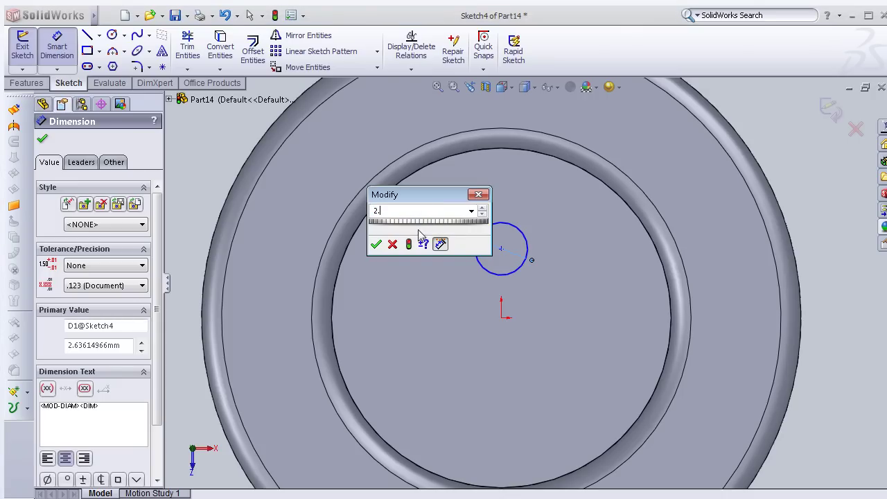
click(383, 244)
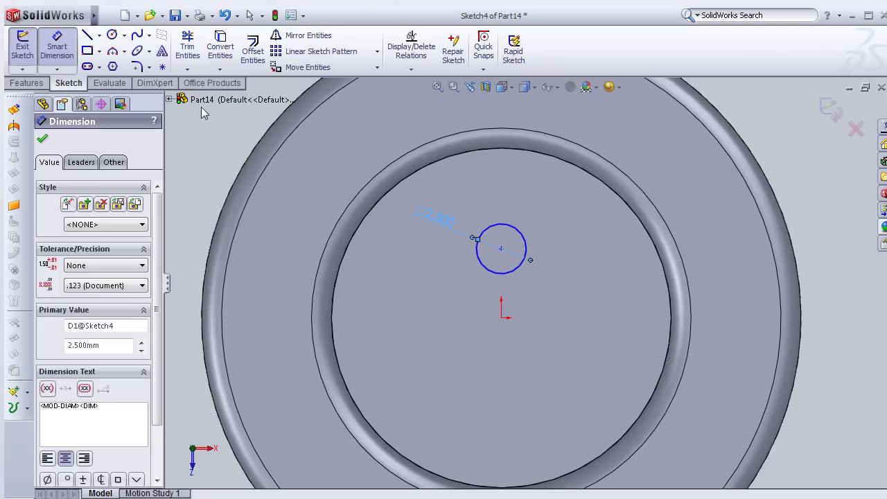
click(501, 248)
click(501, 317)
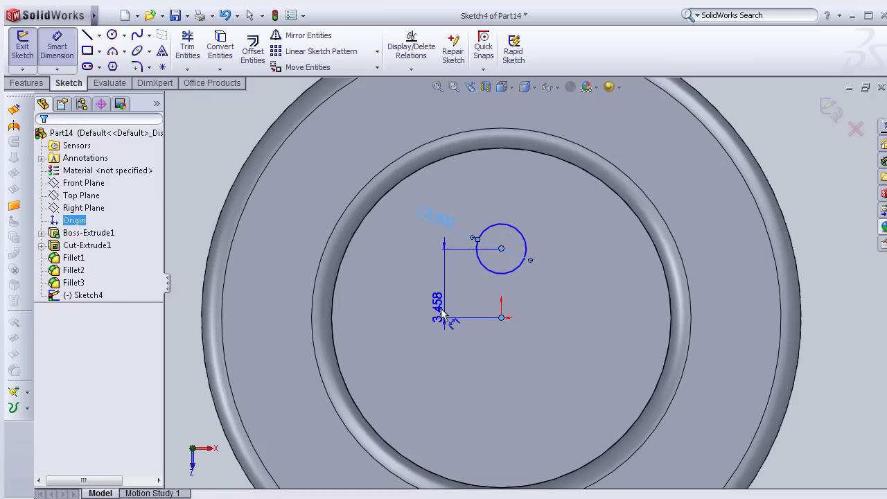
click(419, 313)
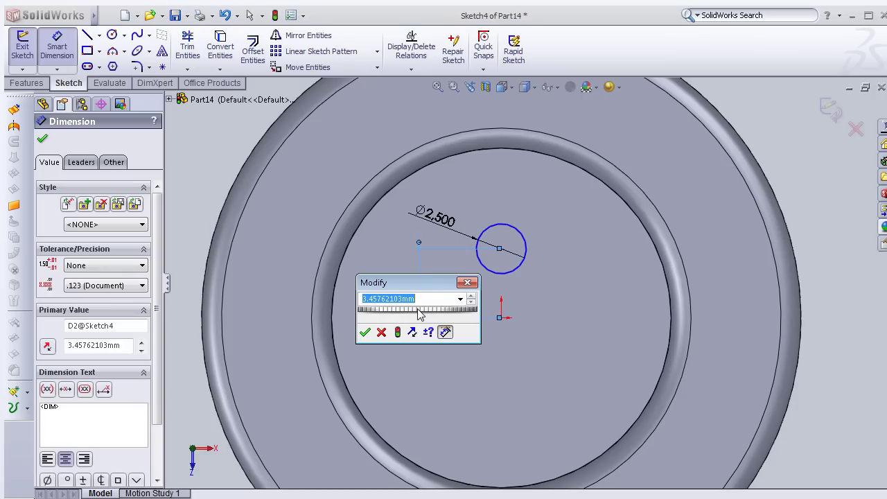
text(4.000mm)
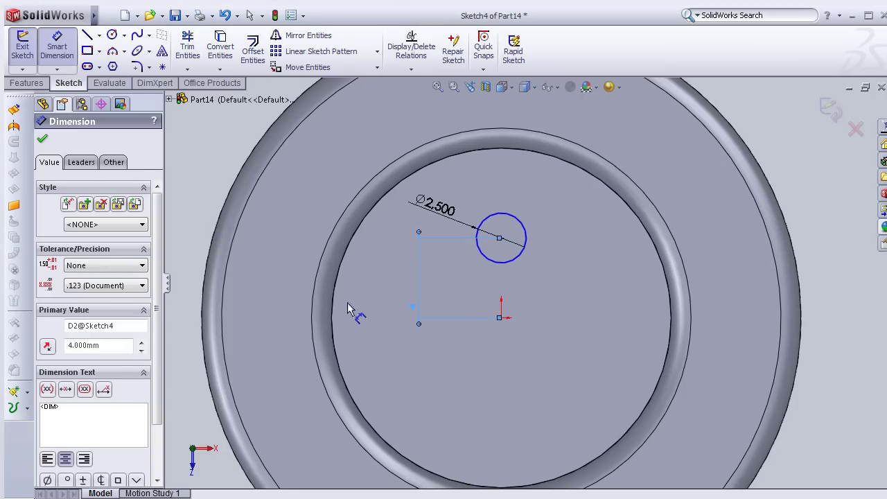
click(42, 139)
Cut the 2.5 mm circle into a hole using an Up To Next Extruded Cut.
click(38, 83)
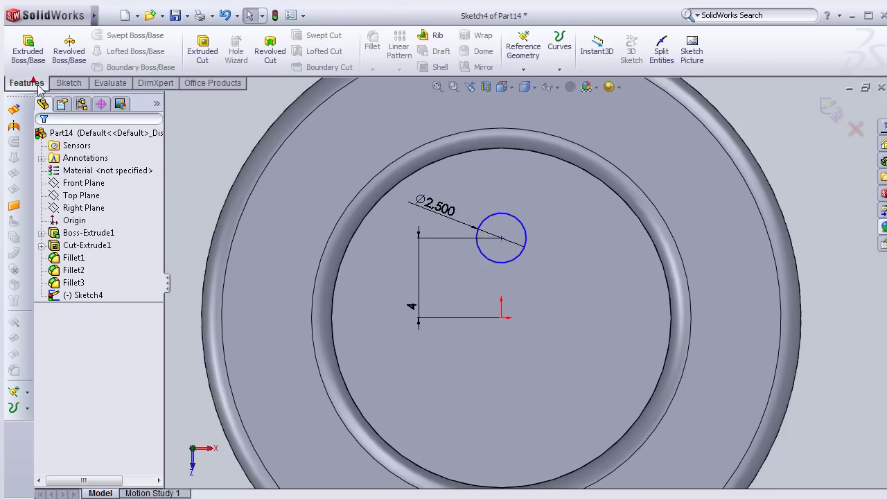
click(205, 56)
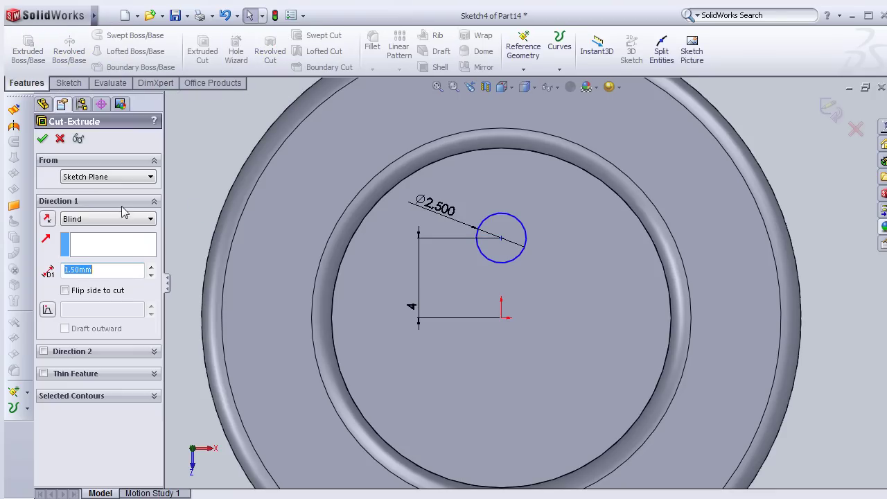
click(91, 219)
click(83, 248)
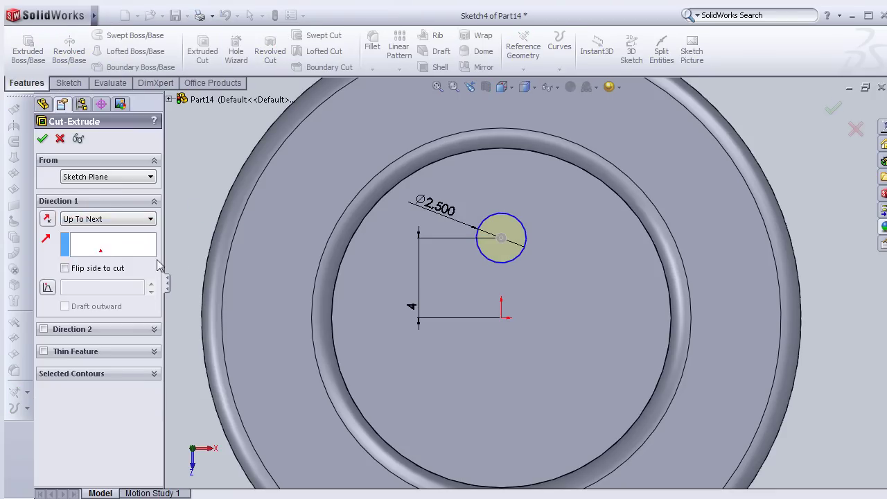
key(f)
middle_drag(238, 215, 265, 282)
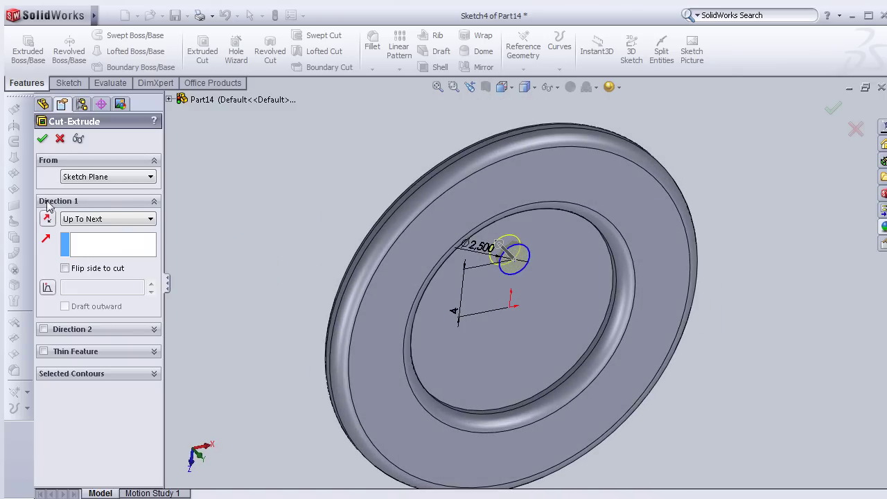
key(Return)
Pattern the hole 4 times over 360° about the recess edge, then select the recessed face to fillet.
click(399, 69)
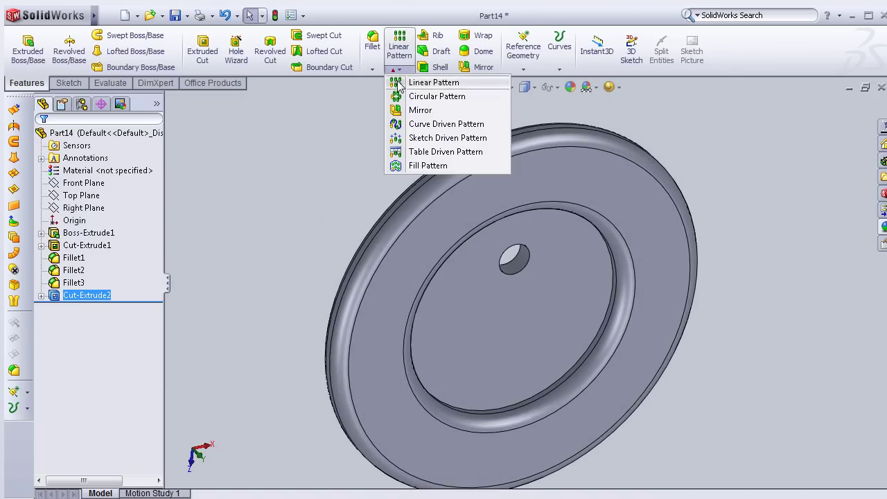
click(416, 93)
middle_drag(319, 251, 275, 224)
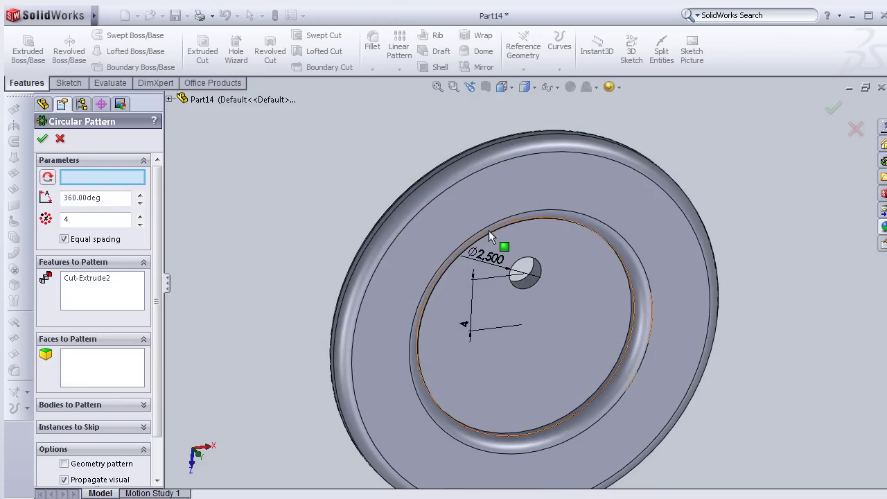
click(439, 275)
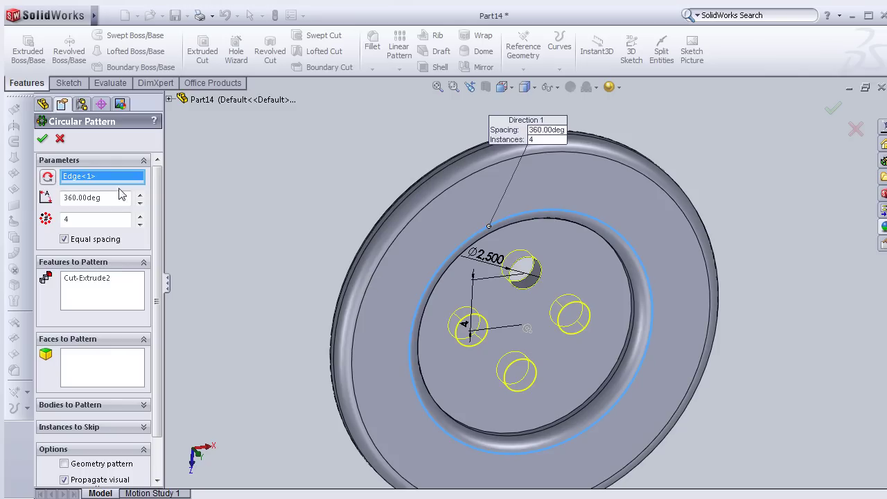
click(43, 140)
click(372, 43)
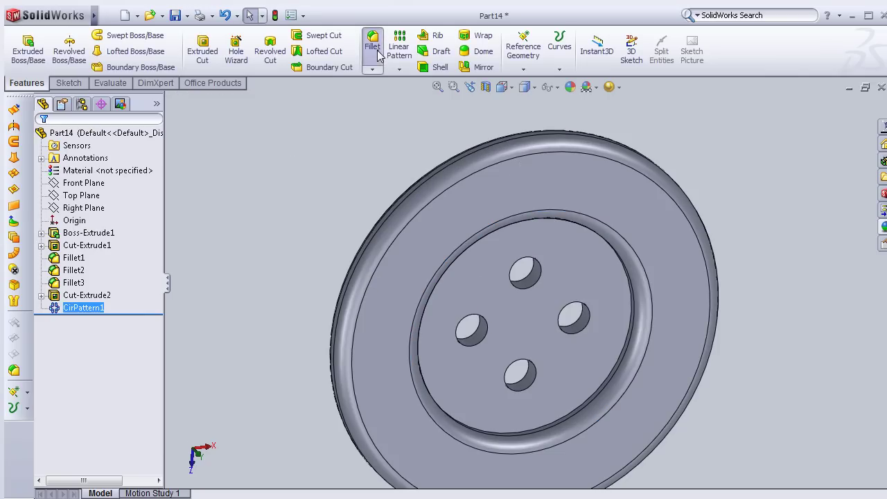
click(518, 336)
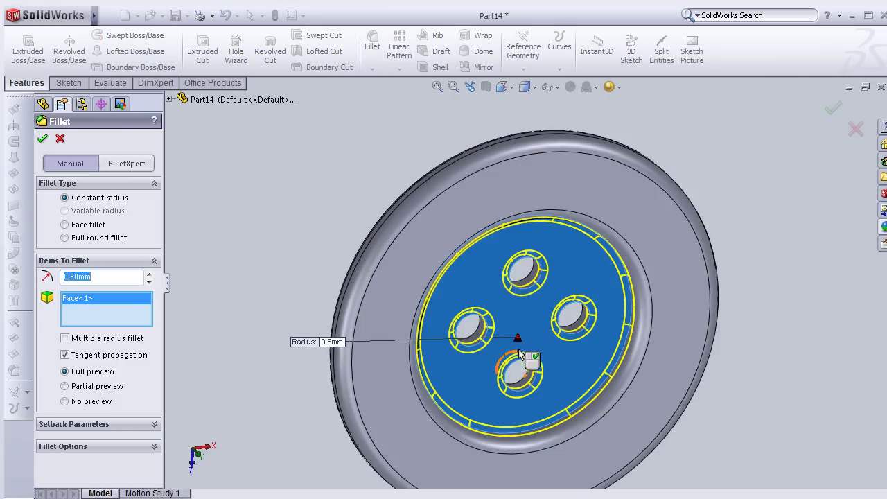
Apply the 0.5 mm recess fillet and inspect the wooden button full-screen from several angles.
key(Return)
key(F11)
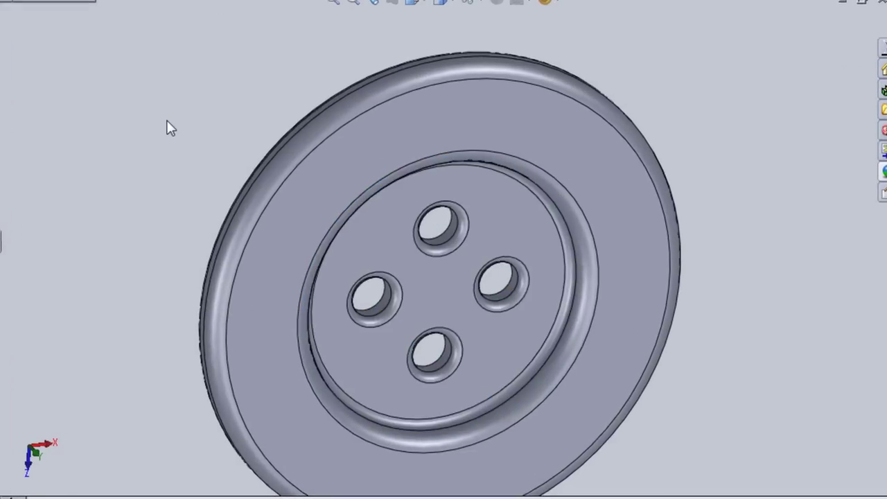
mouse_move(158, 123)
middle_down()
mouse_move(157, 201)
mouse_move(111, 91)
mouse_move(115, 70)
mouse_move(122, 83)
middle_up()
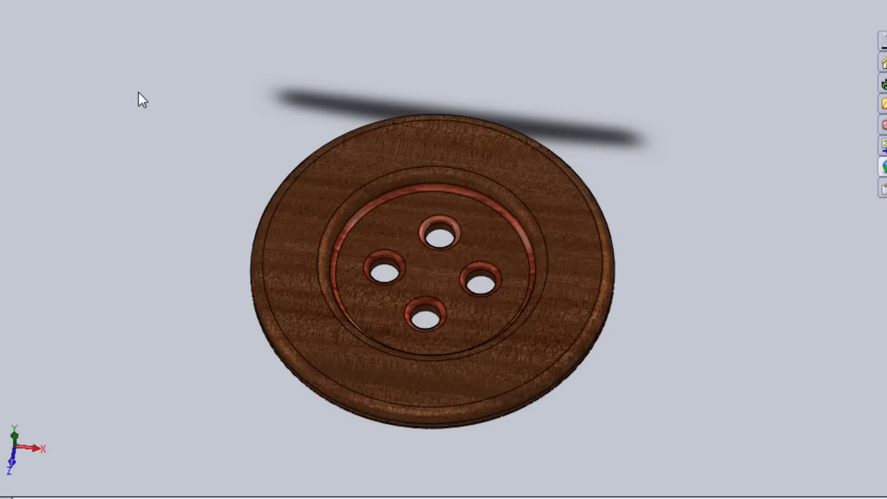
mouse_move(231, 341)
middle_down()
mouse_move(224, 309)
mouse_move(149, 201)
mouse_move(56, 365)
mouse_move(398, 176)
mouse_move(269, 204)
mouse_move(228, 135)
mouse_move(133, 55)
mouse_move(197, 250)
middle_up()
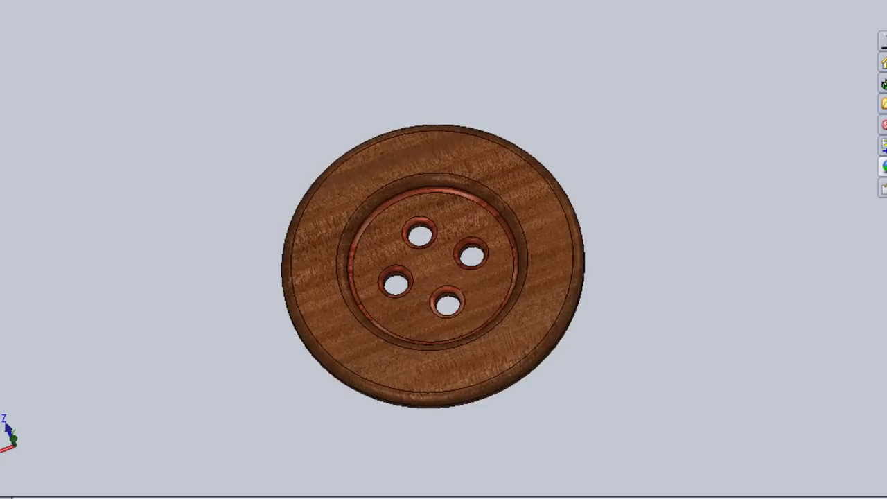
scroll(416, 422, down, 3)
mouse_move(416, 422)
middle_down()
mouse_move(406, 367)
mouse_move(413, 381)
middle_up()
scroll(546, 148, down, 2)
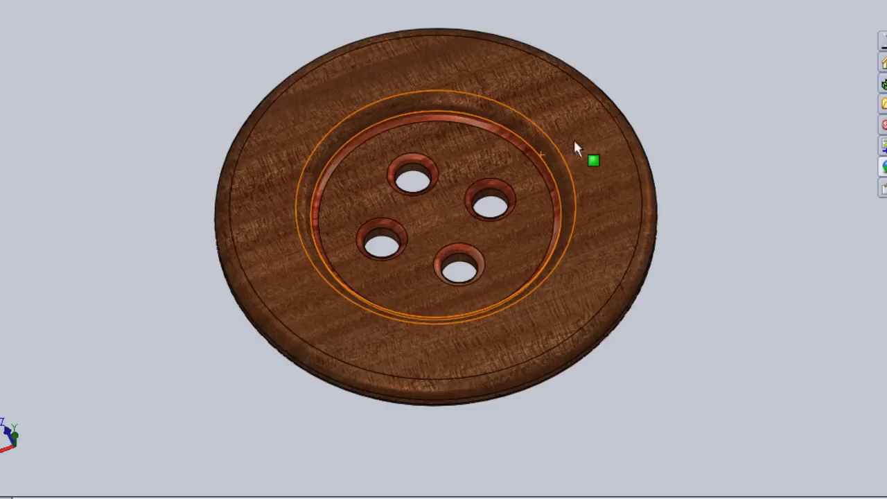